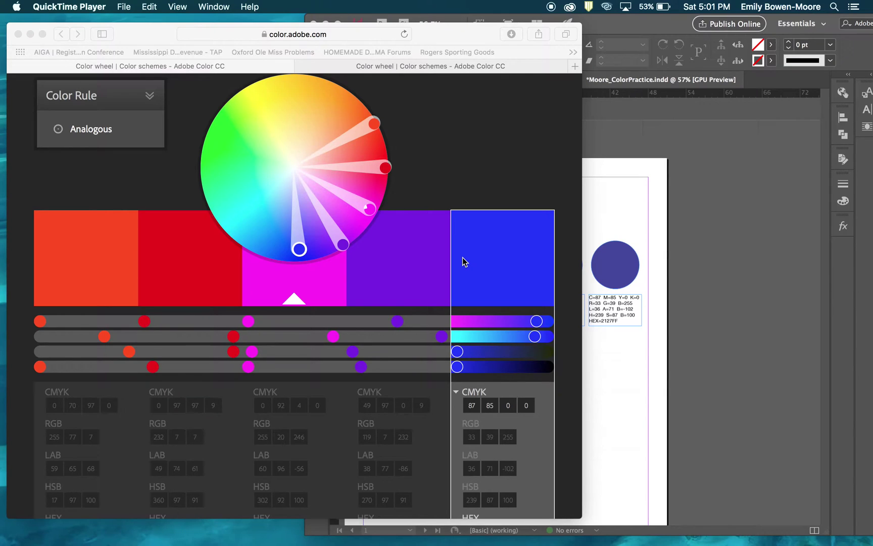
Bring the Safari window with Adobe Color's red-to-blue Analogous palette to the front
{"action": "left_click", "coordinate": [460, 248]}
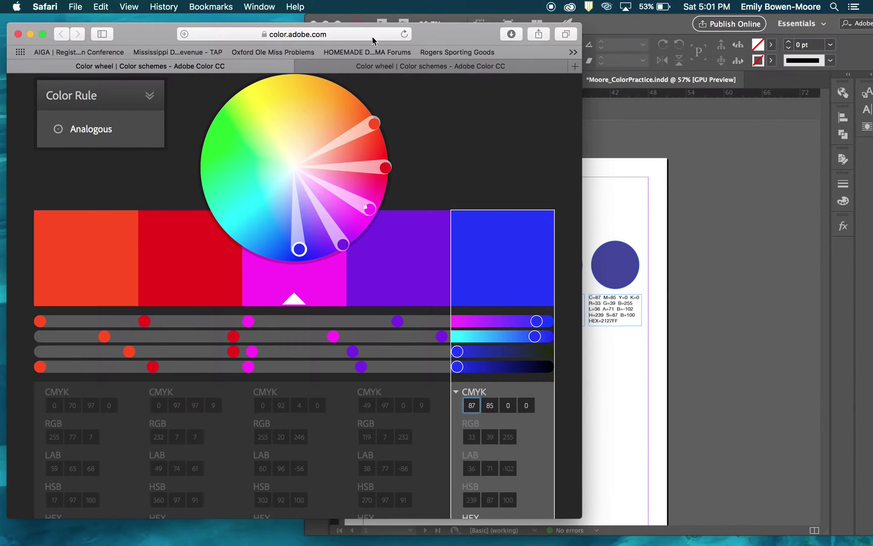
Reload color.adobe.com in Safari, keeping the orange-red to blue Analogous palette, and open the color rule list
{"action": "left_click", "coordinate": [395, 67]}
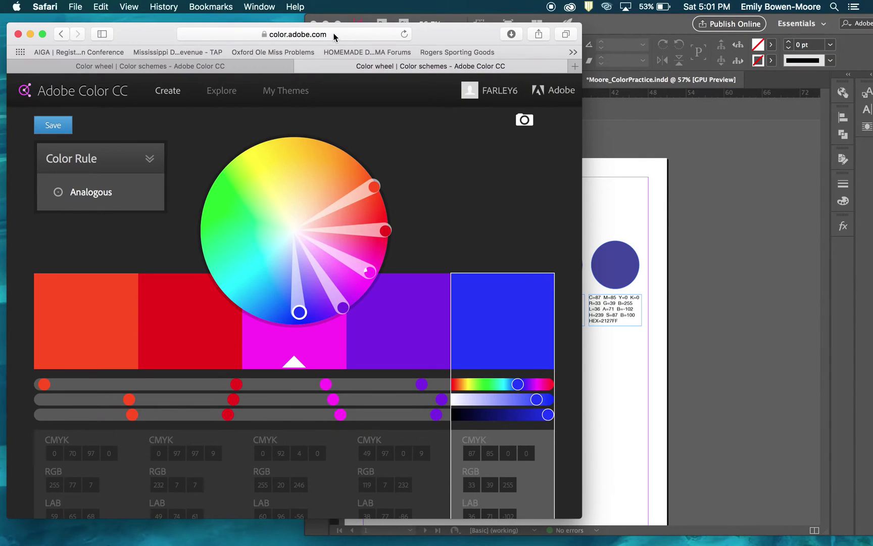
{"action": "left_click", "coordinate": [333, 34]}
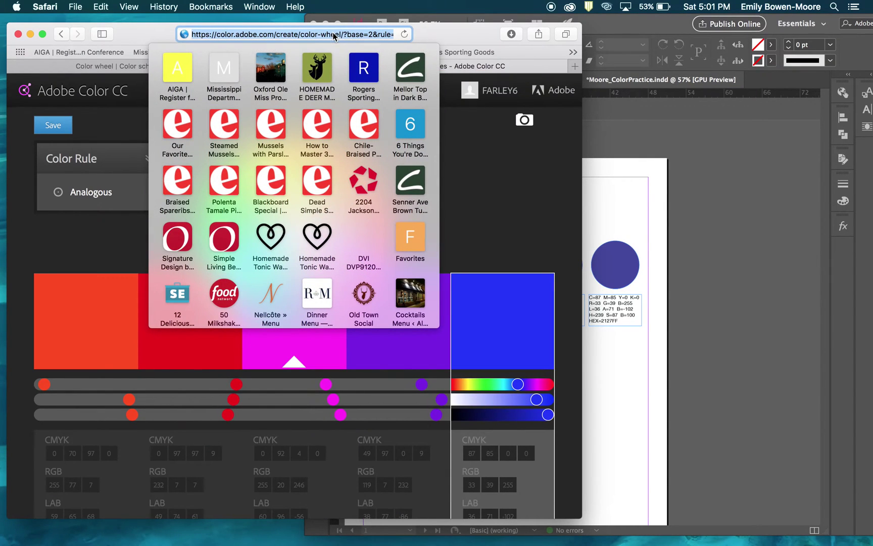
{"action": "type", "text": "color."}
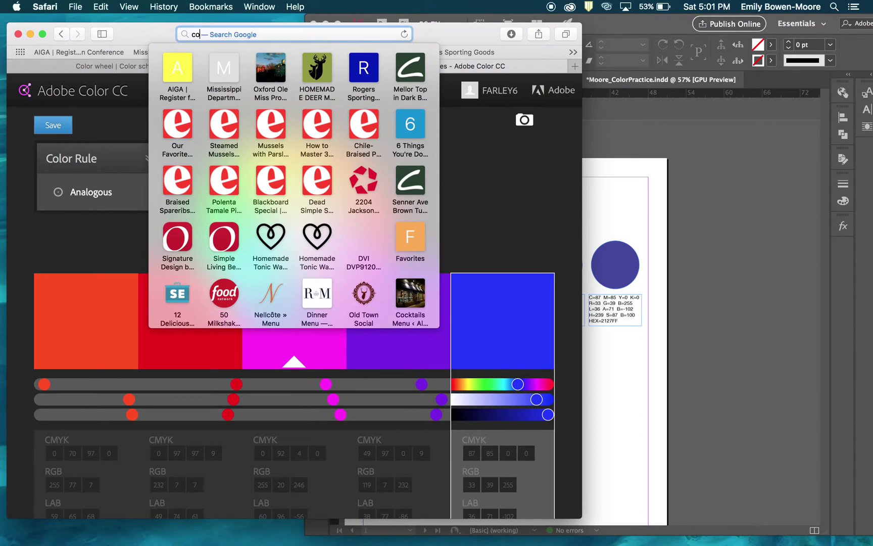
{"action": "type", "text": "adobe.com"}
{"action": "key", "text": "Return"}
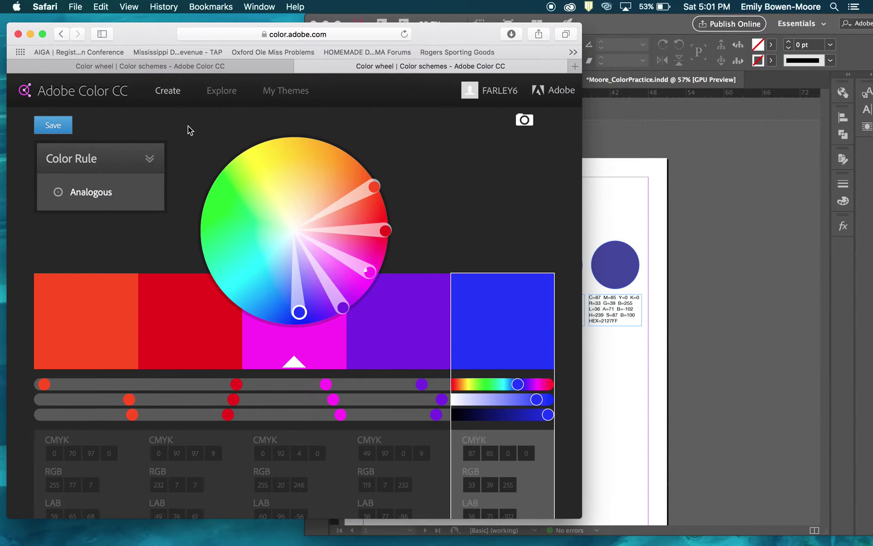
{"action": "left_click", "coordinate": [120, 167]}
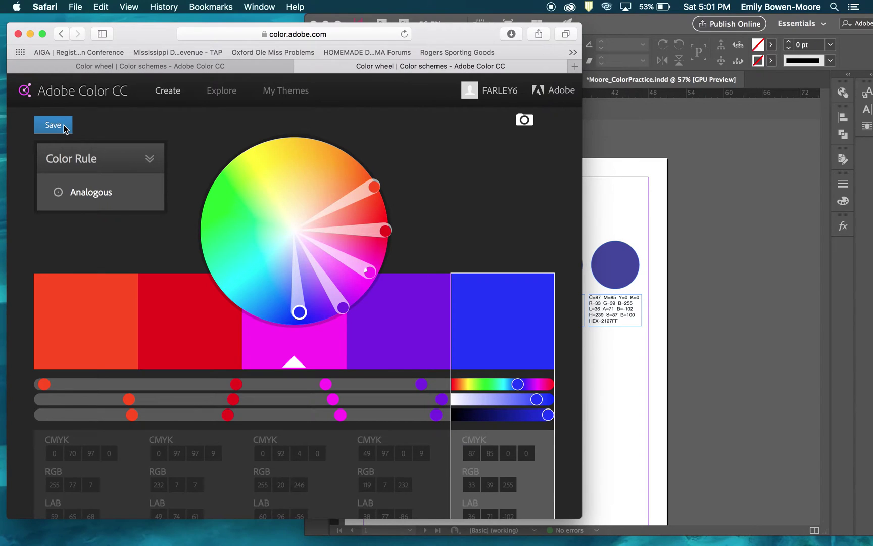
Look over the InDesign page's Analogous row of five circles, then return to Adobe Color
{"action": "left_click", "coordinate": [668, 207]}
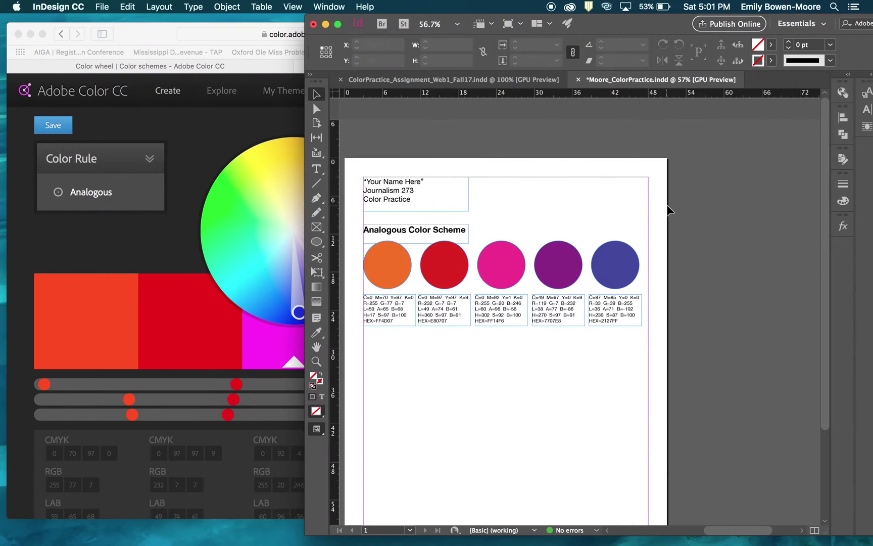
{"action": "left_click", "coordinate": [247, 202]}
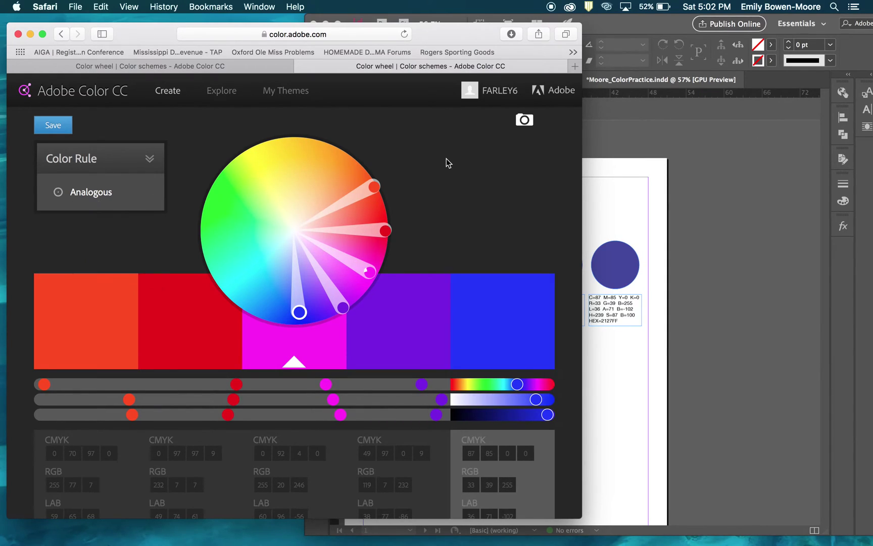
Cycle the color rule through Triad, Compound, Shades and Custom, ending on magenta shades
{"action": "scroll", "coordinate": [233, 76], "scroll_direction": "down", "scroll_amount": 3}
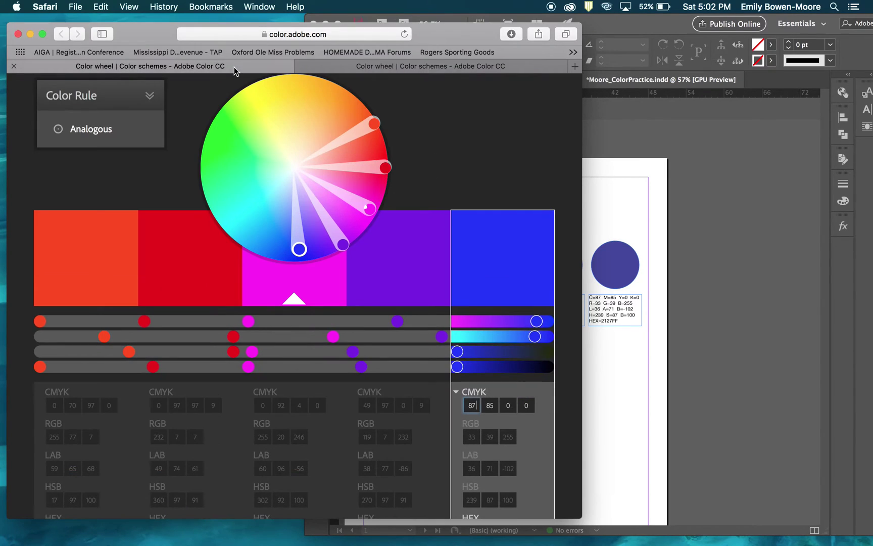
{"action": "mouse_move", "coordinate": [99, 141]}
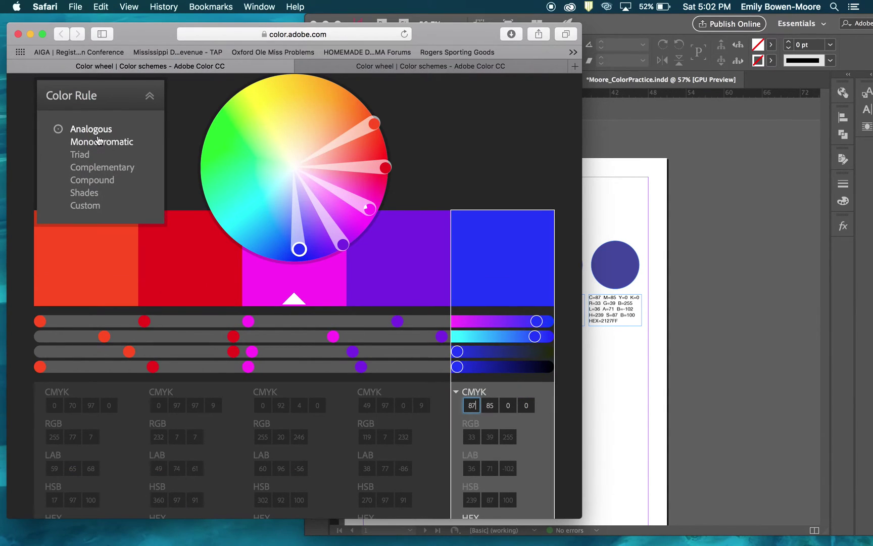
{"action": "scroll", "coordinate": [98, 141], "scroll_direction": "up", "scroll_amount": 3}
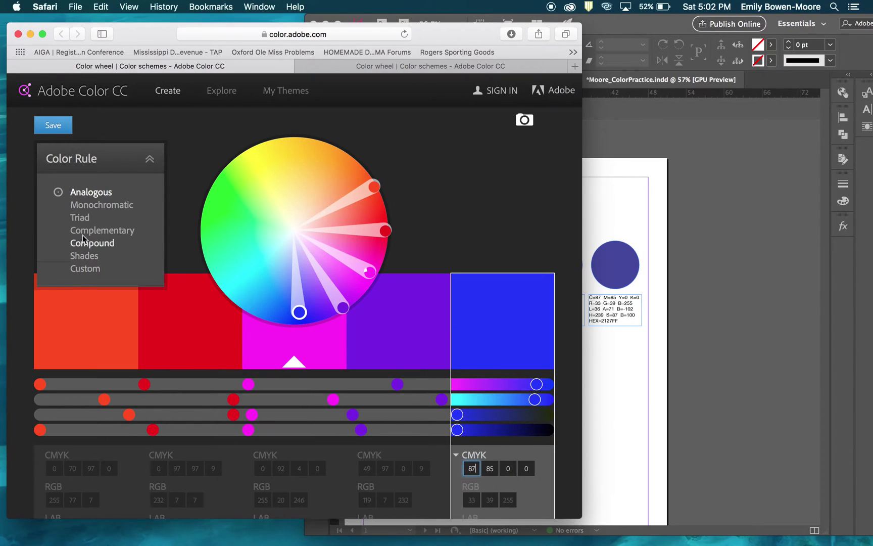
{"action": "left_click", "coordinate": [80, 218]}
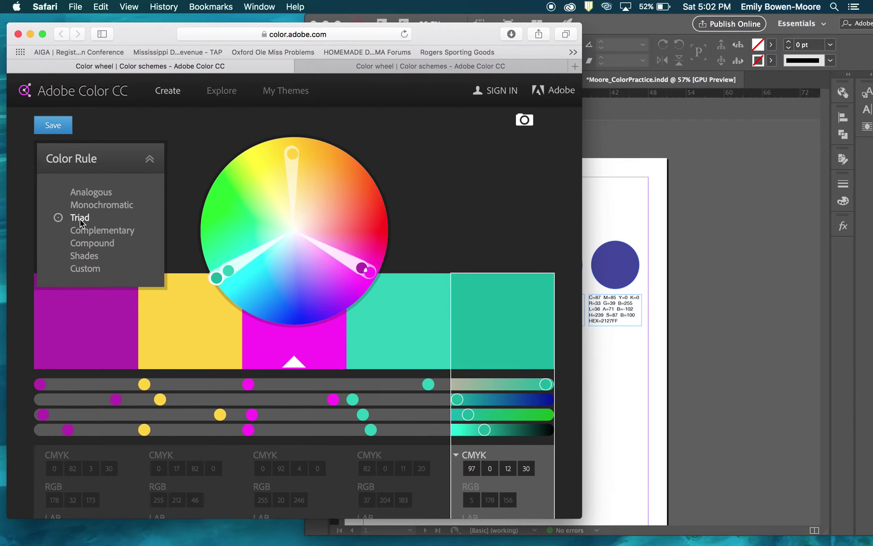
{"action": "left_click", "coordinate": [86, 244]}
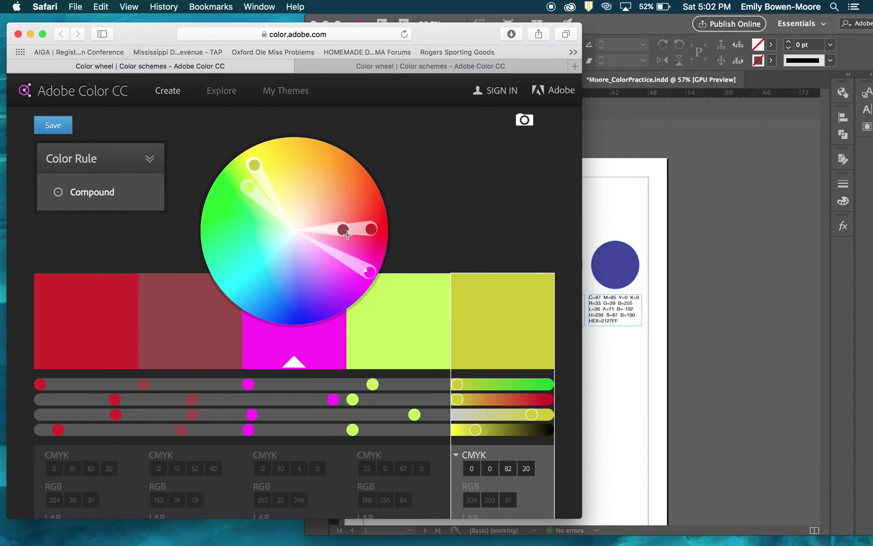
{"action": "mouse_move", "coordinate": [98, 207]}
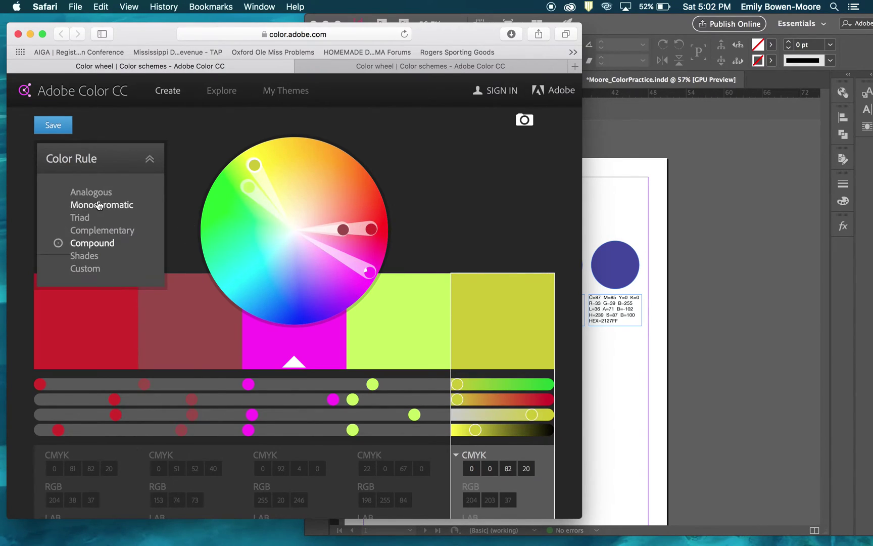
{"action": "left_click", "coordinate": [93, 262]}
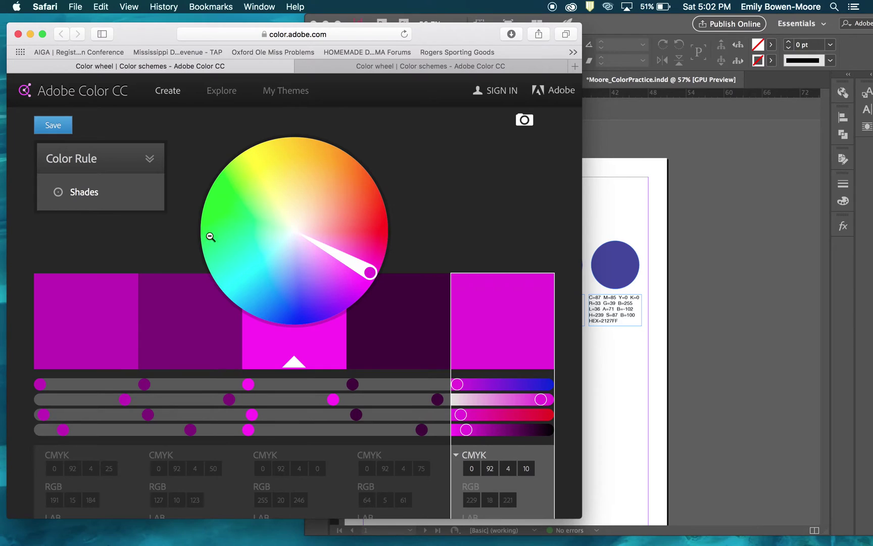
{"action": "mouse_move", "coordinate": [75, 202]}
{"action": "left_click", "coordinate": [90, 271]}
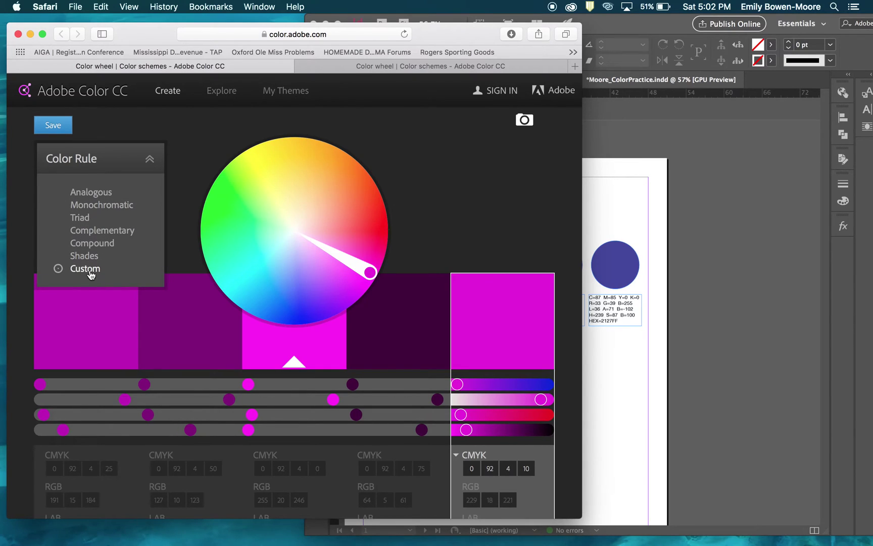
Switch back to the Analogous rule and rotate the harmony toward orange, red and pink
{"action": "left_click", "coordinate": [90, 194]}
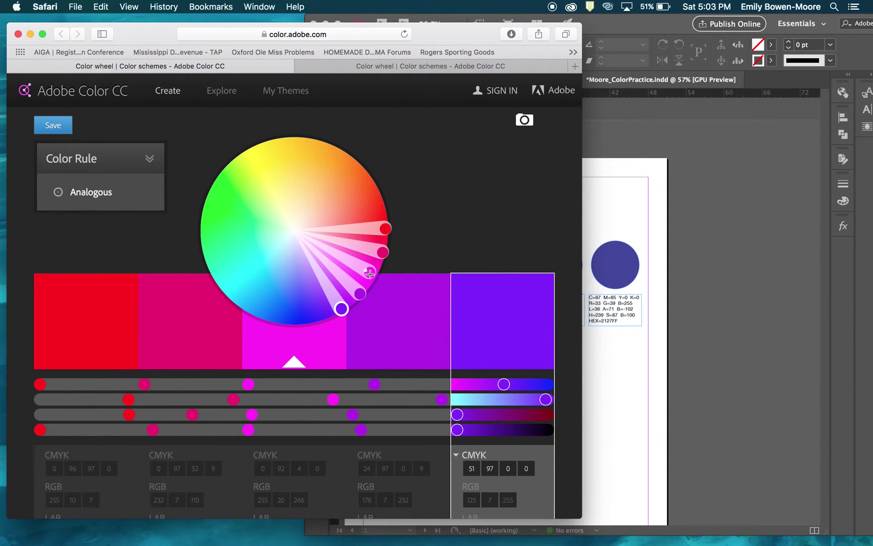
{"action": "left_click_drag", "start_coordinate": [342, 308], "coordinate": [302, 319]}
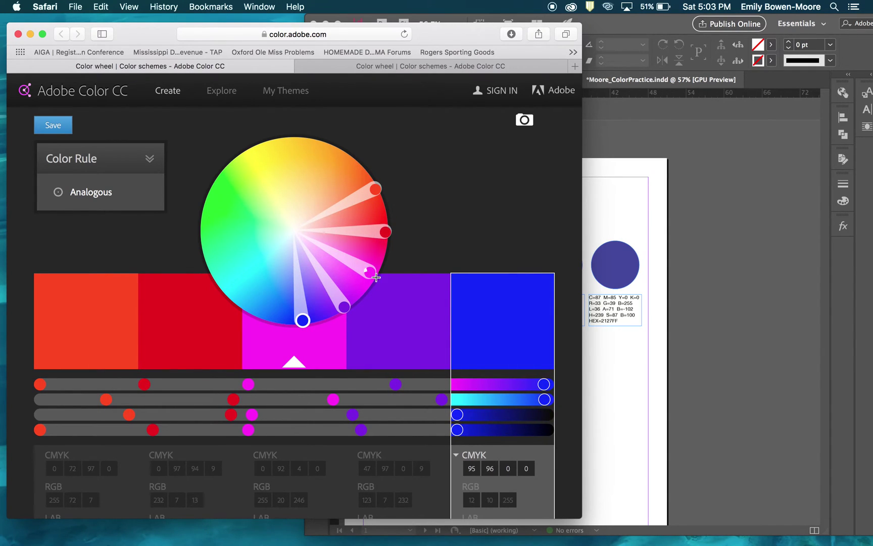
{"action": "left_click_drag", "start_coordinate": [302, 319], "coordinate": [332, 316]}
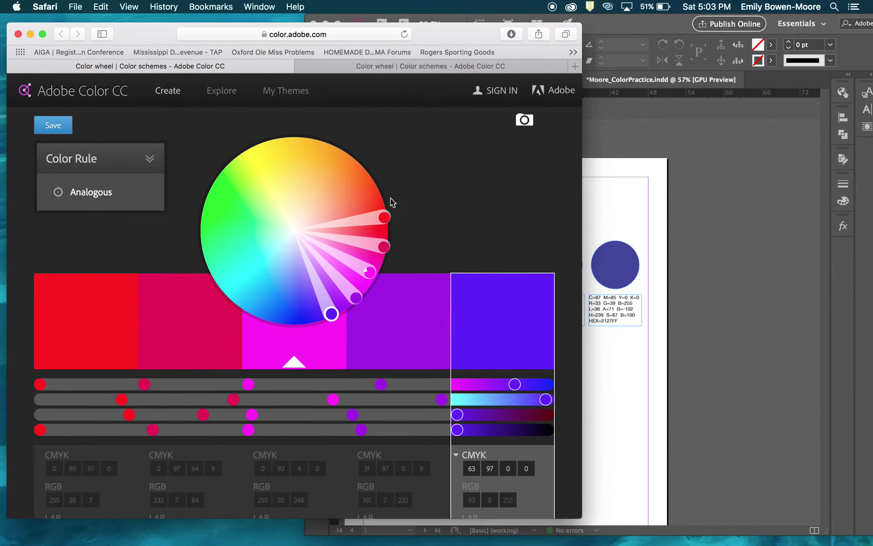
{"action": "left_click_drag", "start_coordinate": [368, 271], "coordinate": [370, 191]}
{"action": "left_click_drag", "start_coordinate": [383, 239], "coordinate": [372, 272]}
{"action": "left_click", "coordinate": [371, 270]}
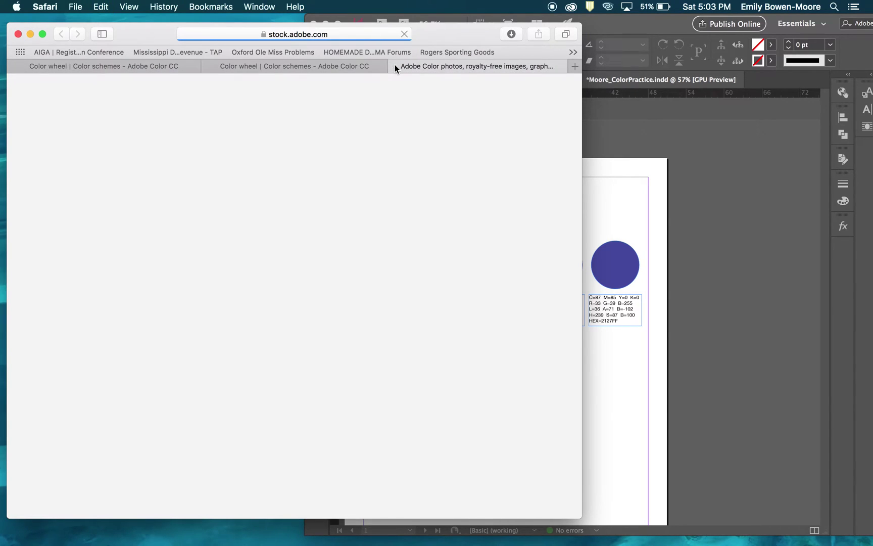
{"action": "left_click", "coordinate": [395, 66]}
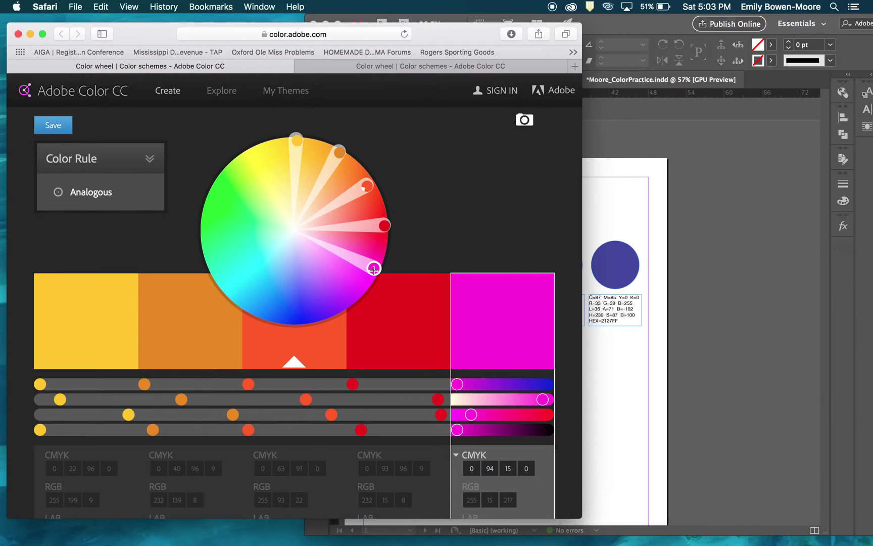
Fine-tune the harmony around the base magenta, nudging the red swatch along the wheel
{"action": "mouse_move", "coordinate": [370, 268]}
{"action": "left_mouse_down"}
{"action": "mouse_move", "coordinate": [364, 289]}
{"action": "mouse_move", "coordinate": [375, 264]}
{"action": "left_mouse_up"}
{"action": "left_click", "coordinate": [388, 228]}
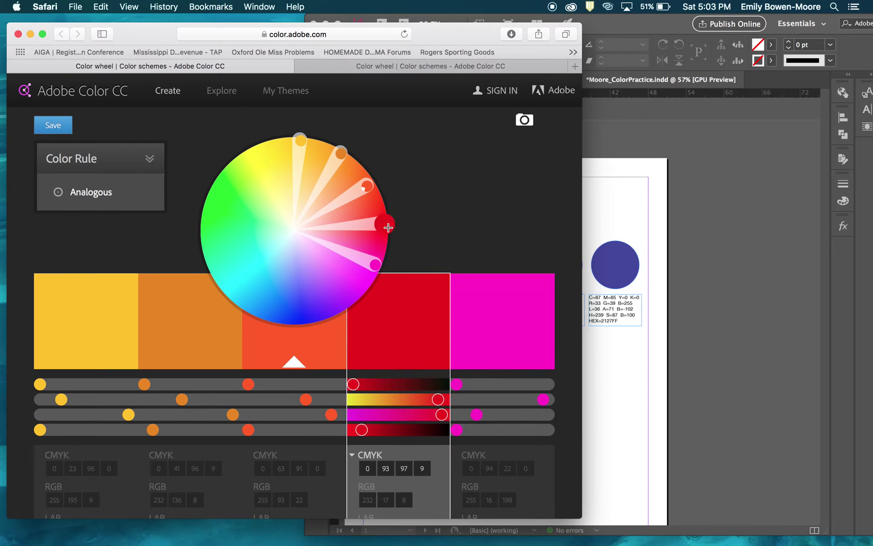
{"action": "left_click_drag", "start_coordinate": [388, 228], "coordinate": [383, 221]}
{"action": "left_click_drag", "start_coordinate": [367, 185], "coordinate": [378, 263]}
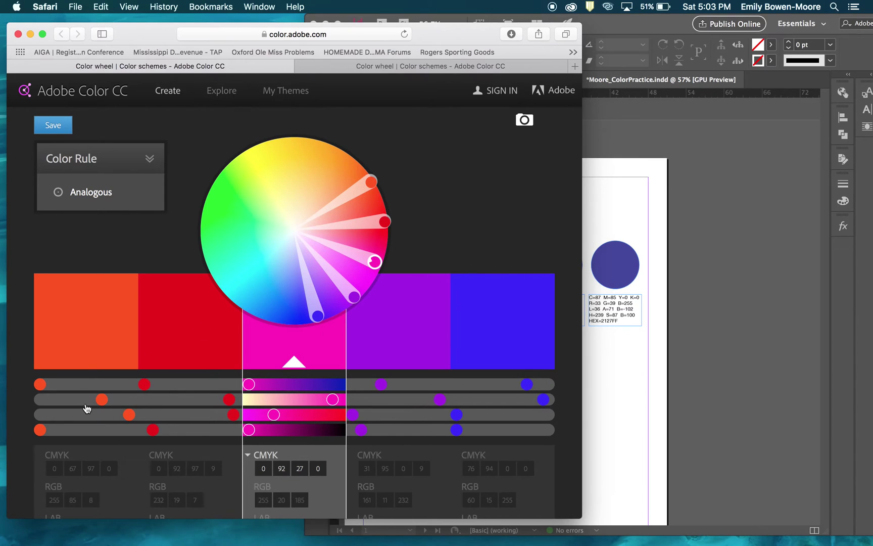
Show the orange first swatch's values as RGB, LAB, then HSB (19, 97, 100)
{"action": "left_click", "coordinate": [86, 358]}
{"action": "scroll", "coordinate": [85, 354], "scroll_direction": "down", "scroll_amount": 1}
{"action": "scroll", "coordinate": [85, 354], "scroll_direction": "down", "scroll_amount": 5}
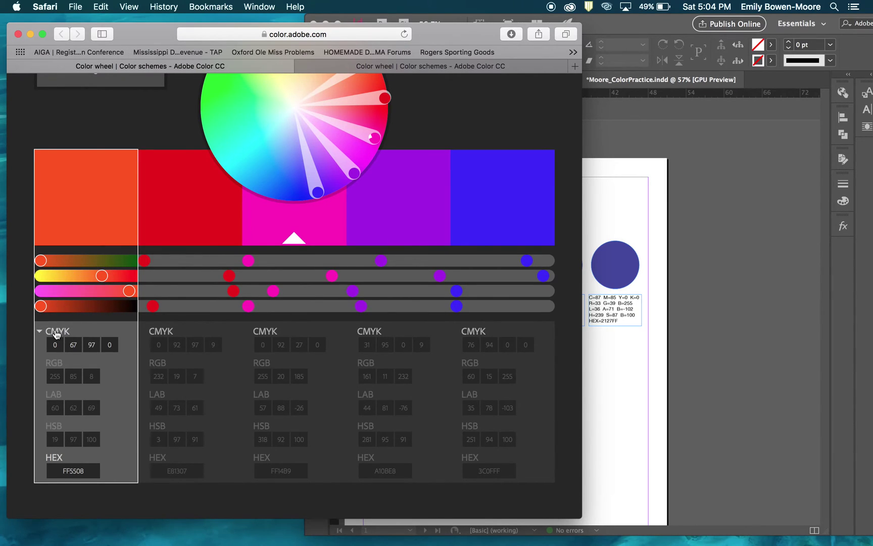
{"action": "left_click", "coordinate": [54, 363]}
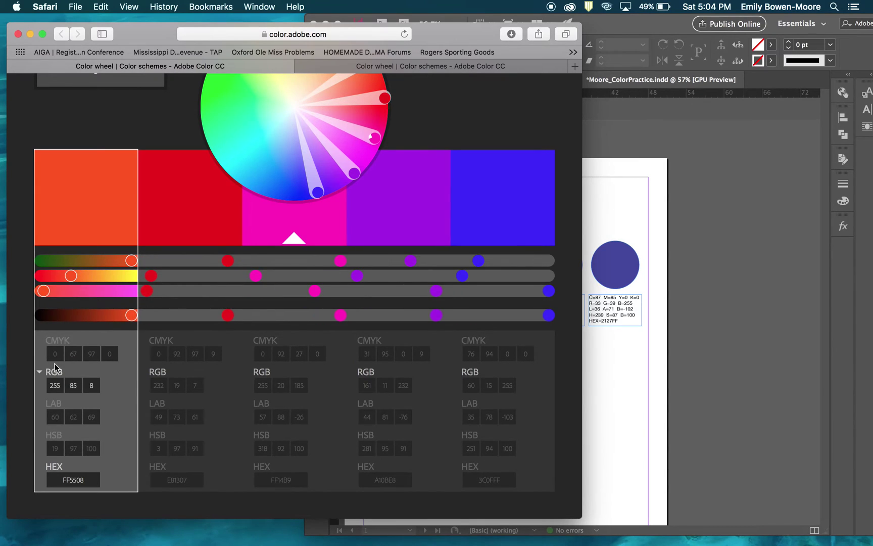
{"action": "left_click", "coordinate": [57, 404]}
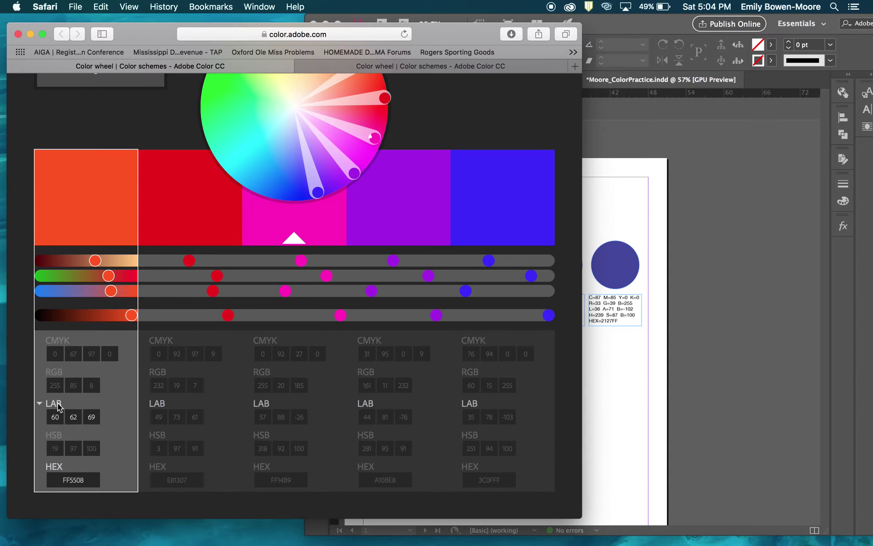
{"action": "left_click", "coordinate": [56, 436]}
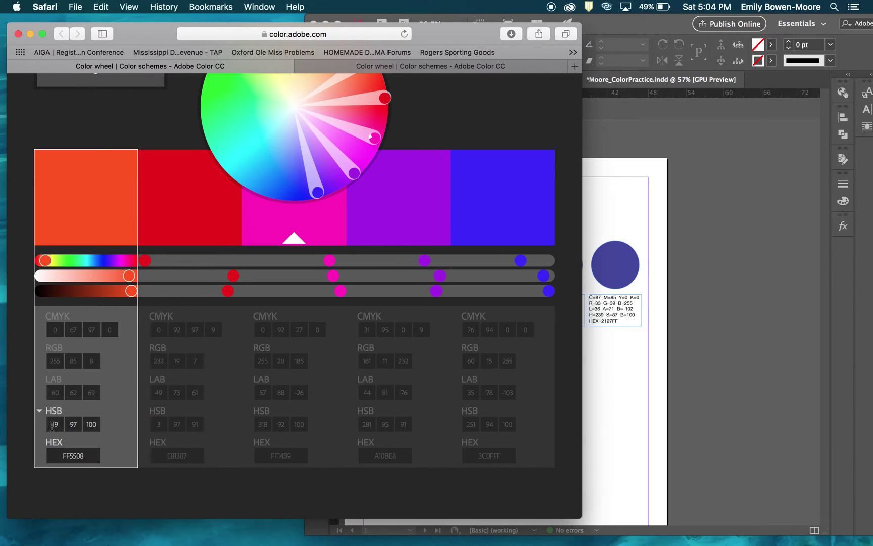
Scroll back up over the Analogous swatches and bring the InDesign document forward
{"action": "scroll", "coordinate": [288, 150], "scroll_direction": "up", "scroll_amount": 3}
{"action": "scroll", "coordinate": [288, 150], "scroll_direction": "up", "scroll_amount": 1}
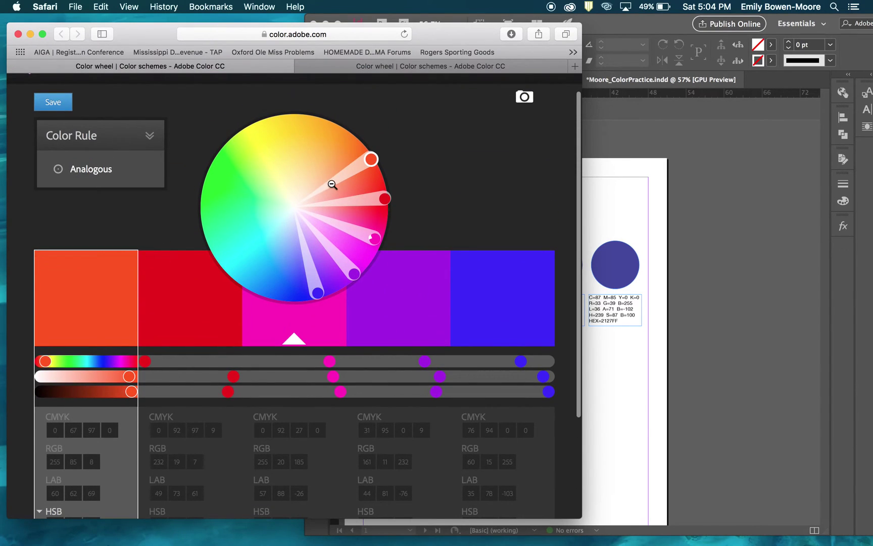
{"action": "mouse_move", "coordinate": [92, 168]}
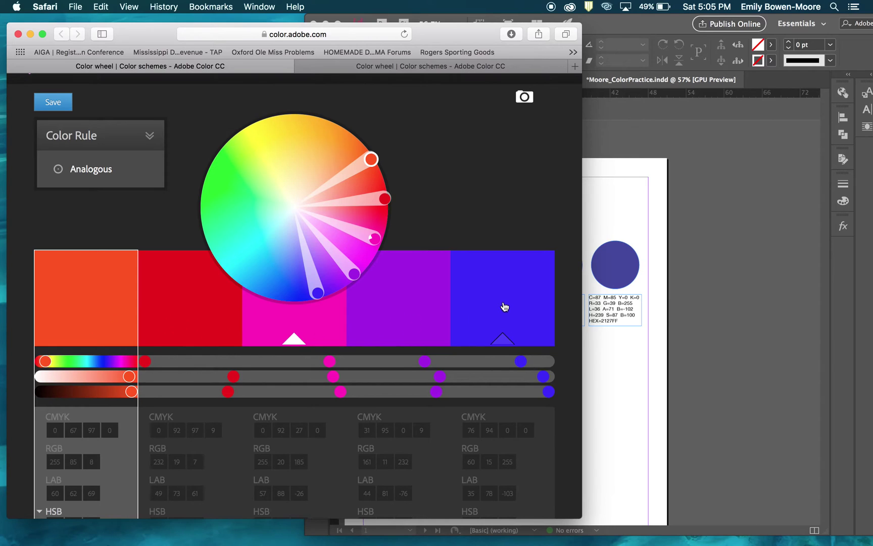
{"action": "left_click", "coordinate": [642, 363]}
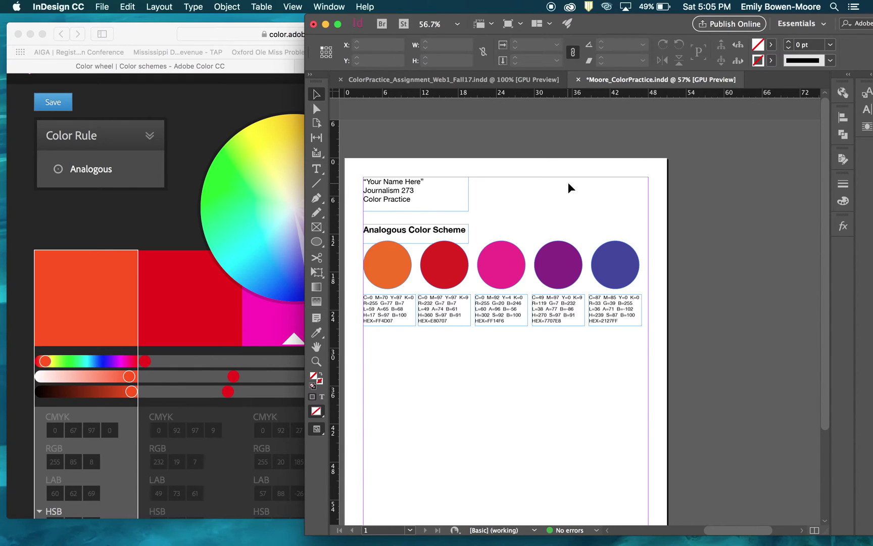
Reposition the InDesign window and make the Adobe Color window narrower beside it
{"action": "left_click_drag", "start_coordinate": [620, 27], "coordinate": [653, 20]}
{"action": "left_click", "coordinate": [300, 98]}
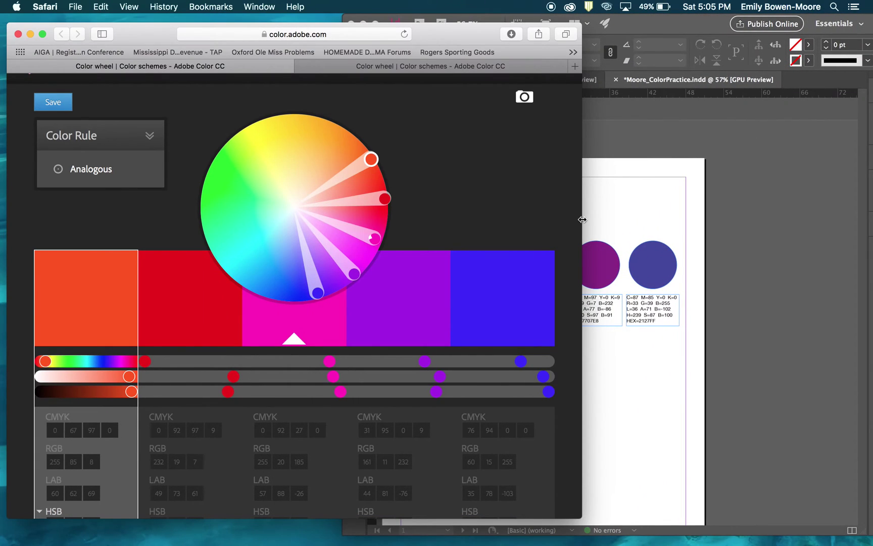
{"action": "left_click_drag", "start_coordinate": [581, 219], "coordinate": [393, 243]}
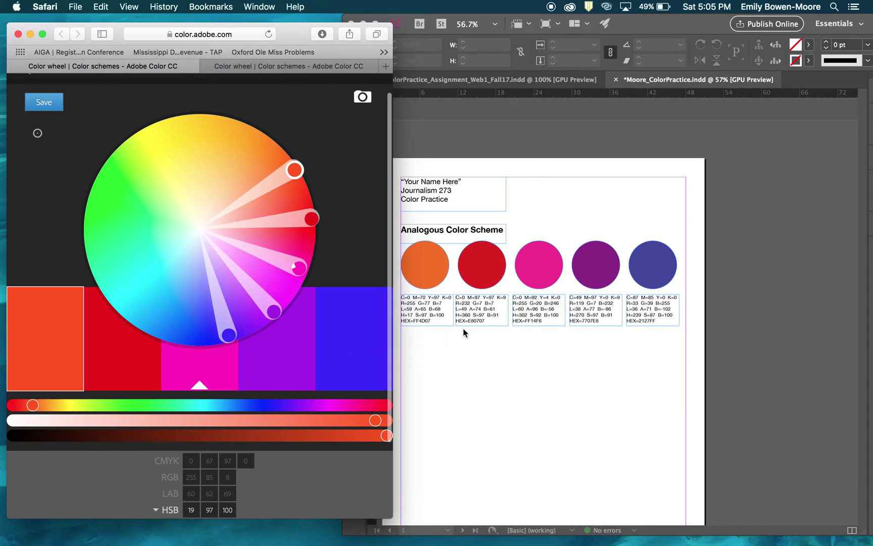
Return to InDesign and select the first colour-code frame under the Analogous circles
{"action": "left_click", "coordinate": [434, 287]}
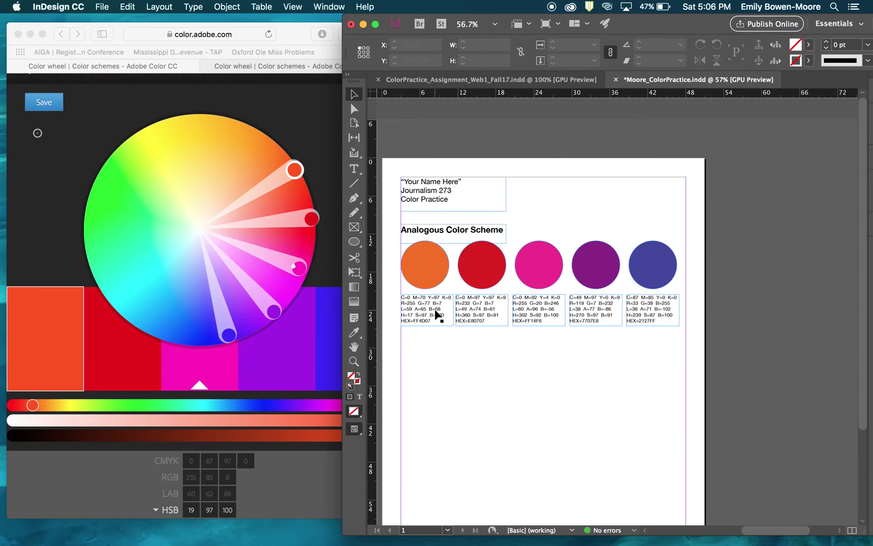
{"action": "left_click", "coordinate": [435, 311]}
{"action": "scroll", "coordinate": [435, 311], "scroll_direction": "up", "scroll_amount": 3}
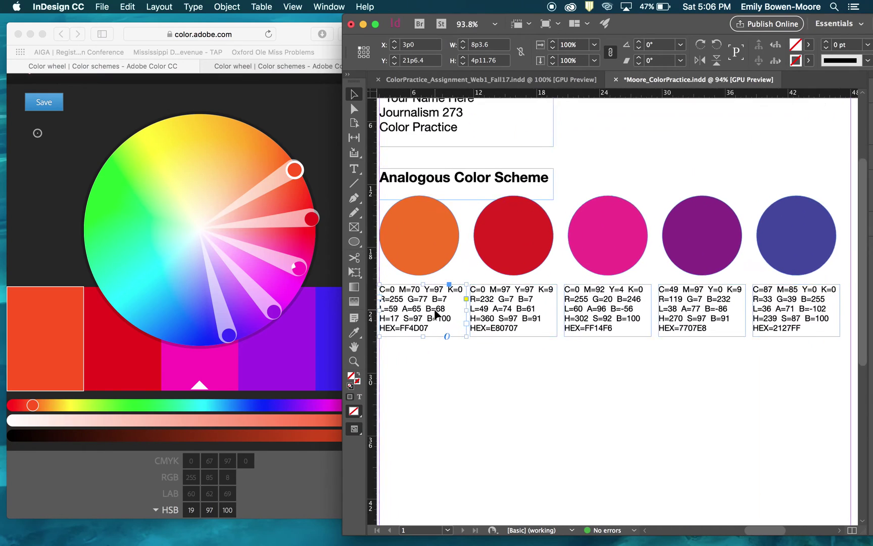
{"action": "scroll", "coordinate": [436, 313], "scroll_direction": "down", "scroll_amount": 2}
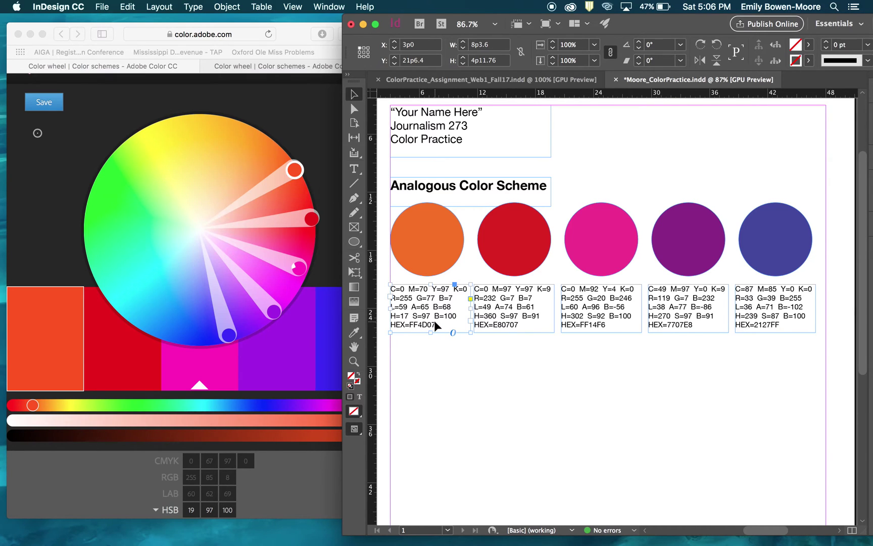
{"action": "scroll", "coordinate": [546, 207], "scroll_direction": "right", "scroll_amount": 3}
{"action": "scroll", "coordinate": [546, 207], "scroll_direction": "up", "scroll_amount": 2}
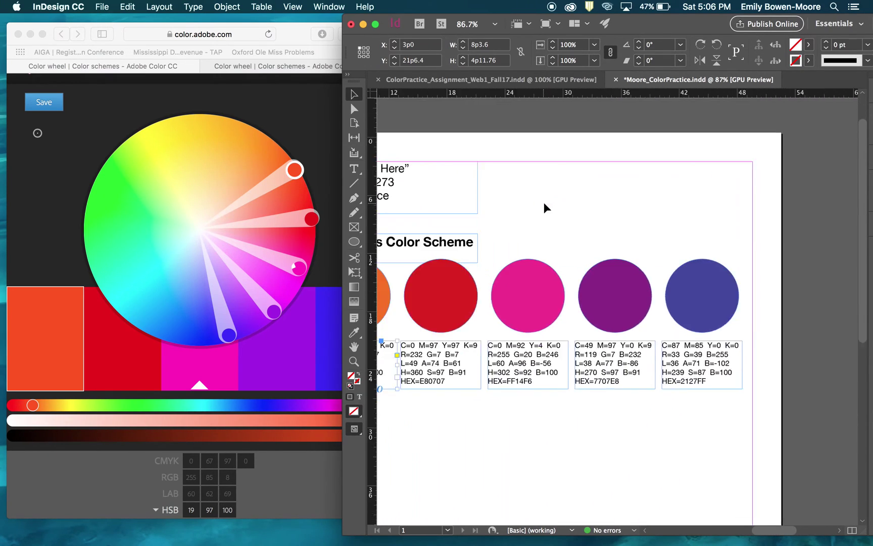
{"action": "scroll", "coordinate": [546, 208], "scroll_direction": "left", "scroll_amount": 3}
{"action": "scroll", "coordinate": [546, 207], "scroll_direction": "down", "scroll_amount": 2}
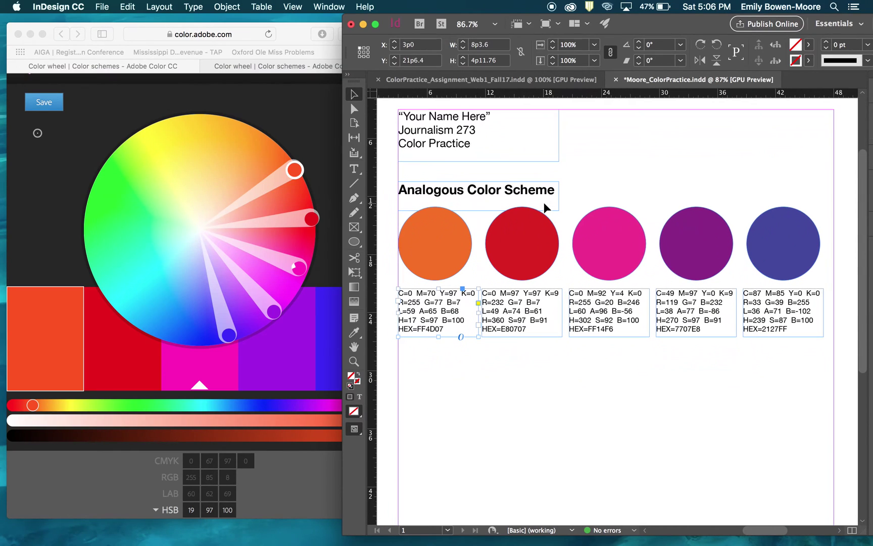
{"action": "scroll", "coordinate": [546, 207], "scroll_direction": "down", "scroll_amount": 1}
{"action": "scroll", "coordinate": [546, 208], "scroll_direction": "down", "scroll_amount": 3}
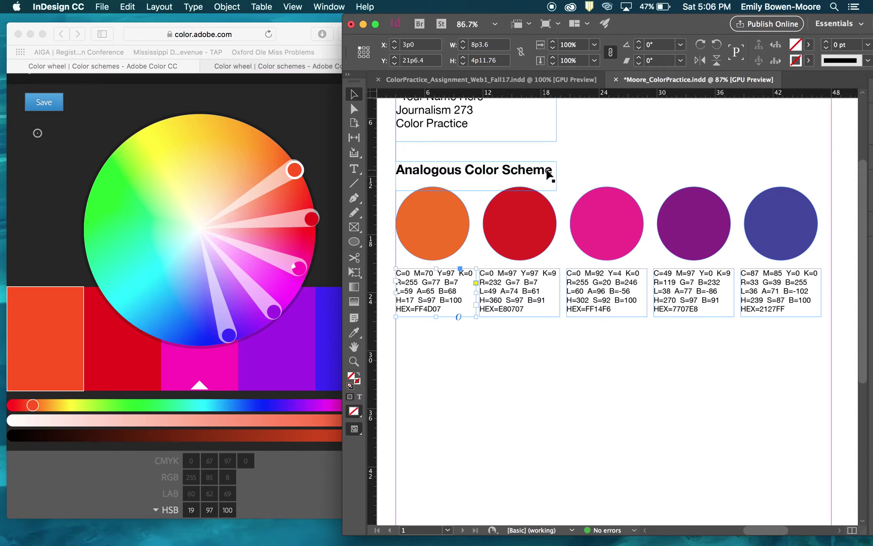
{"action": "left_click", "coordinate": [609, 159]}
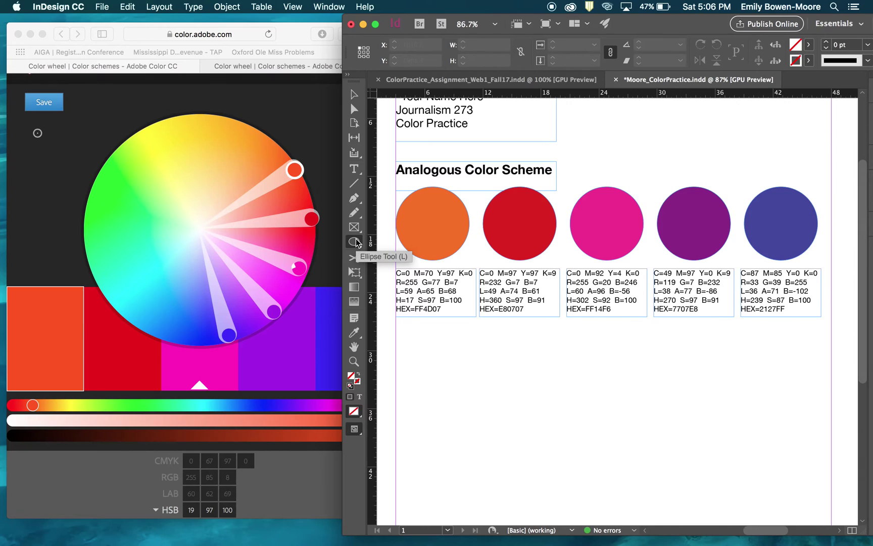
{"action": "left_click", "coordinate": [356, 243]}
{"action": "left_click", "coordinate": [355, 245]}
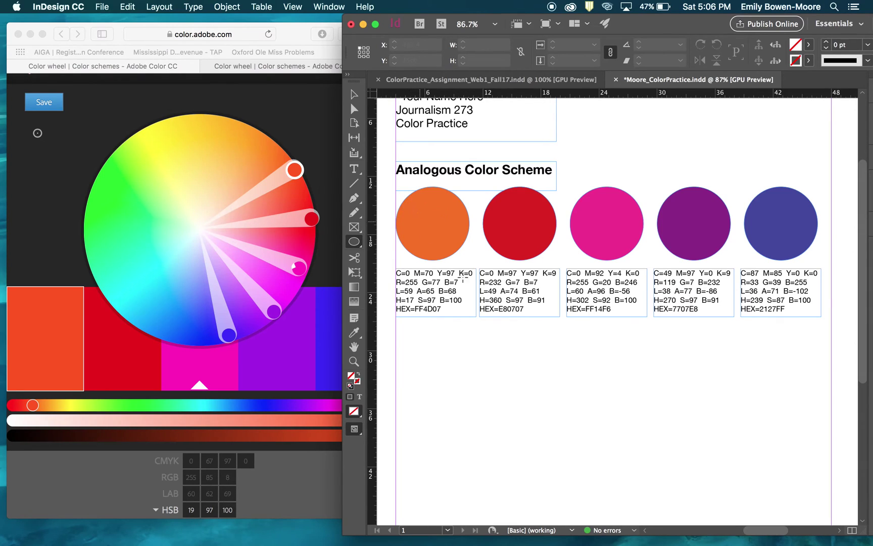
{"action": "left_click", "coordinate": [506, 369]}
{"action": "type", "text": "v"}
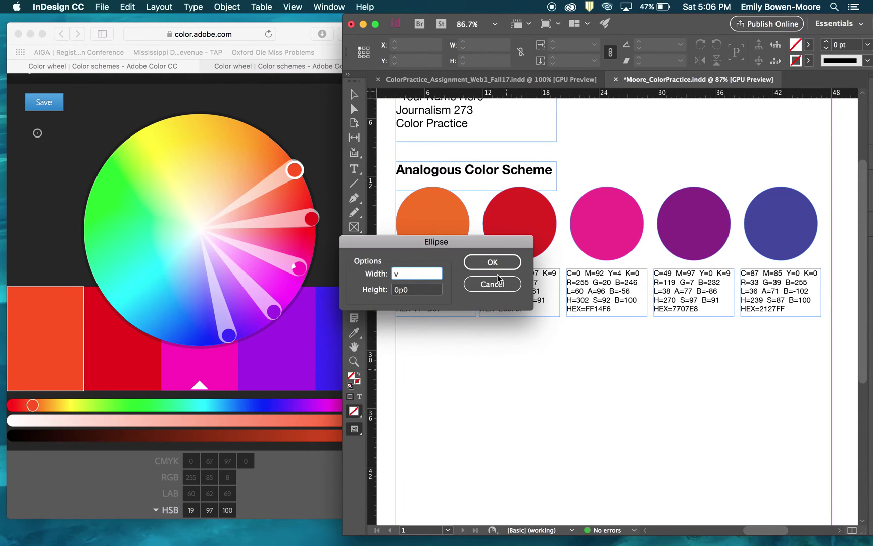
{"action": "left_click", "coordinate": [497, 284]}
{"action": "left_click", "coordinate": [455, 295]}
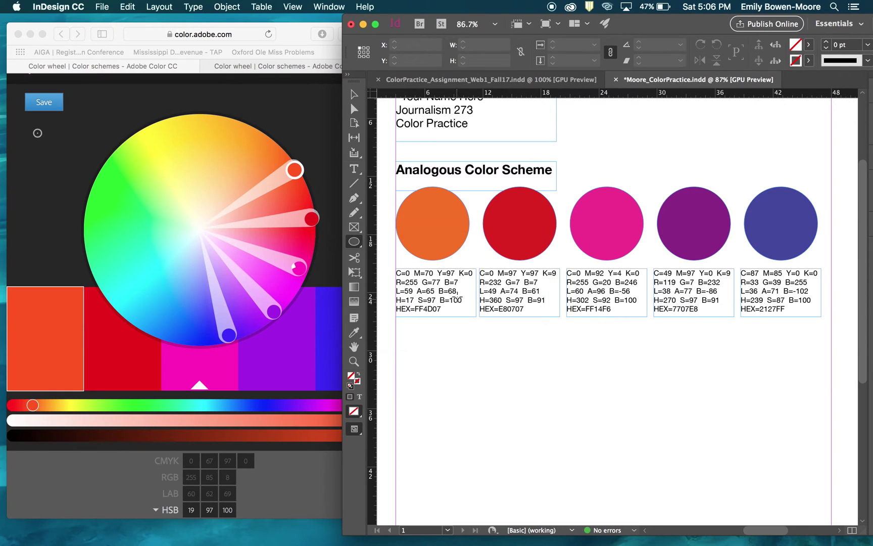
{"action": "key", "text": "v"}
Select the Analogous heading and its five circles: orange, red, magenta, purple and blue
{"action": "left_click_drag", "start_coordinate": [391, 171], "coordinate": [701, 301]}
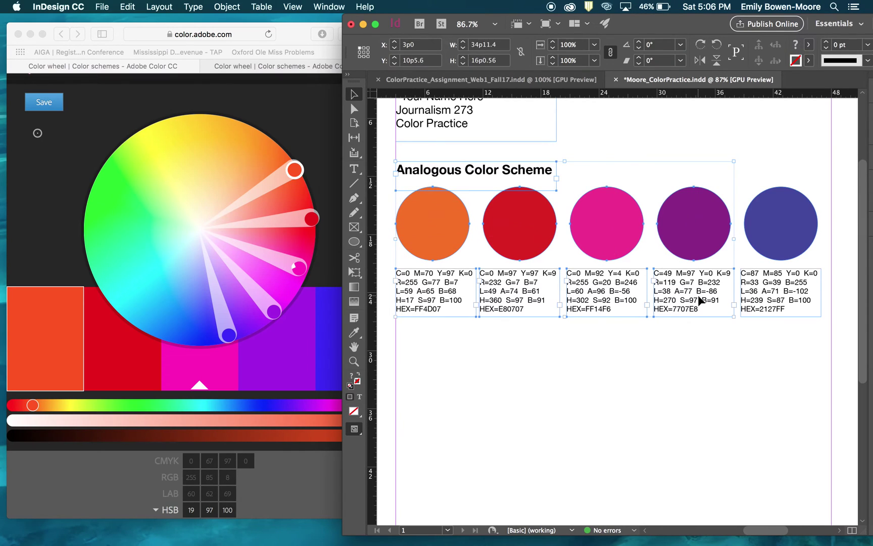
{"action": "left_click", "coordinate": [651, 372]}
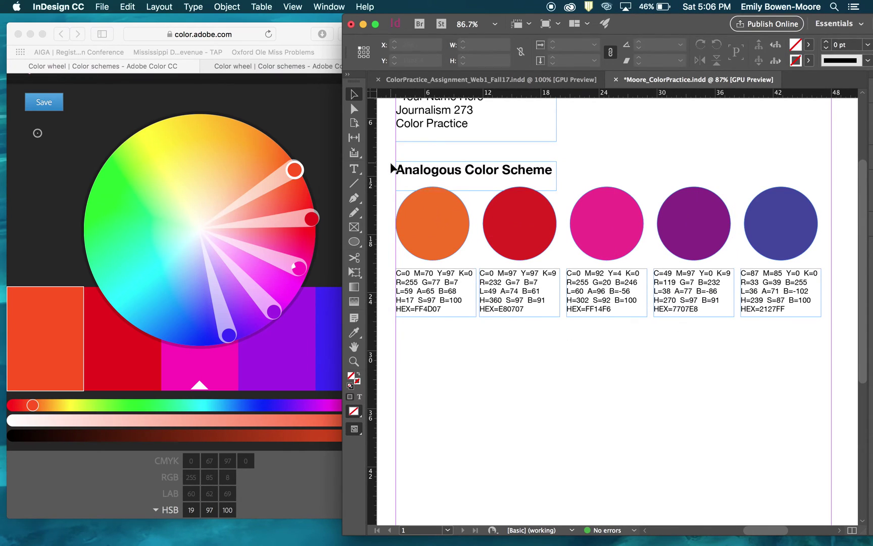
{"action": "left_click_drag", "start_coordinate": [391, 168], "coordinate": [789, 321]}
{"action": "left_click", "coordinate": [606, 152]}
{"action": "left_click", "coordinate": [466, 180]}
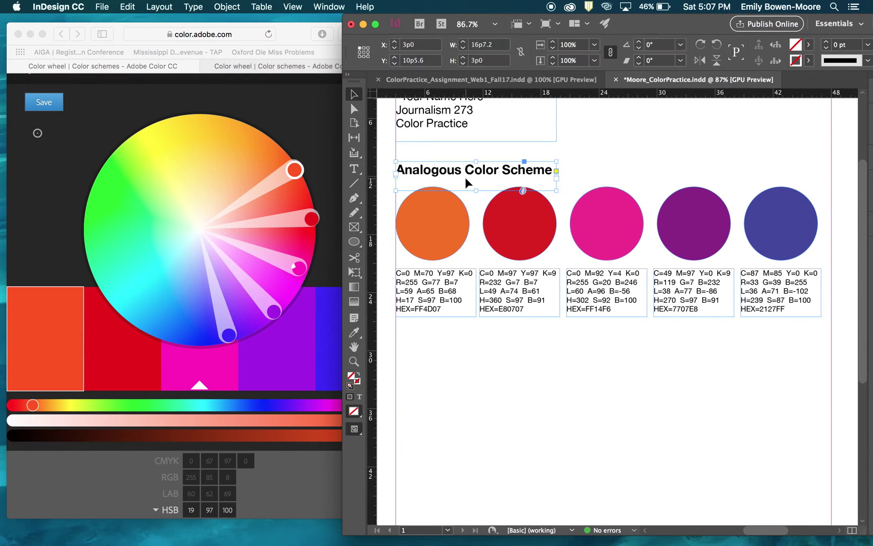
{"action": "left_click", "coordinate": [444, 219], "text": "shift"}
{"action": "left_click", "coordinate": [518, 236], "text": "shift"}
{"action": "left_click", "coordinate": [615, 236], "text": "shift"}
{"action": "left_click", "coordinate": [712, 235], "text": "shift"}
{"action": "left_click", "coordinate": [784, 236], "text": "shift"}
Add the colour-code frames to the selection and drag a copy below the original row
{"action": "left_click", "coordinate": [447, 283], "text": "shift"}
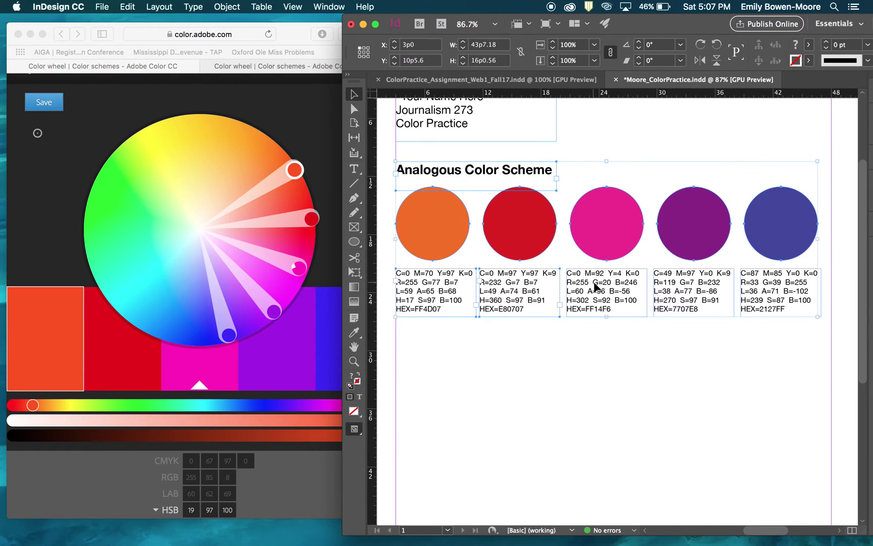
{"action": "left_click", "coordinate": [701, 298], "text": "shift"}
{"action": "left_click", "coordinate": [774, 299], "text": "shift"}
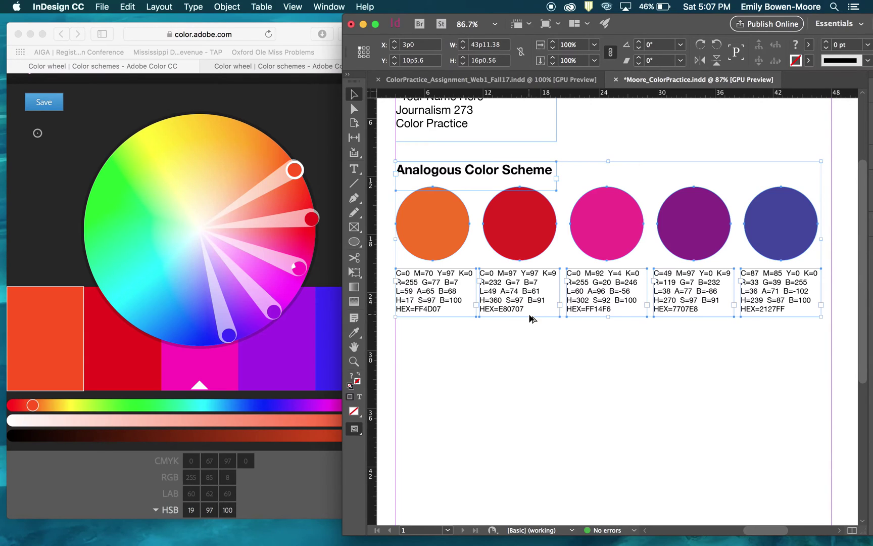
{"action": "left_click_drag", "start_coordinate": [530, 318], "coordinate": [533, 490]}
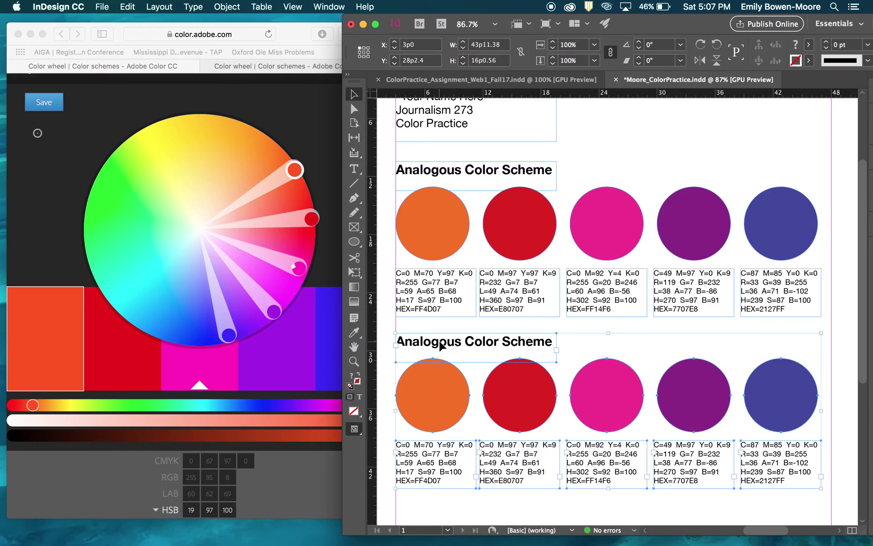
Replace 'Analogous' in the copied heading with 'Monochromatic'
{"action": "scroll", "coordinate": [441, 344], "scroll_direction": "down", "scroll_amount": 5}
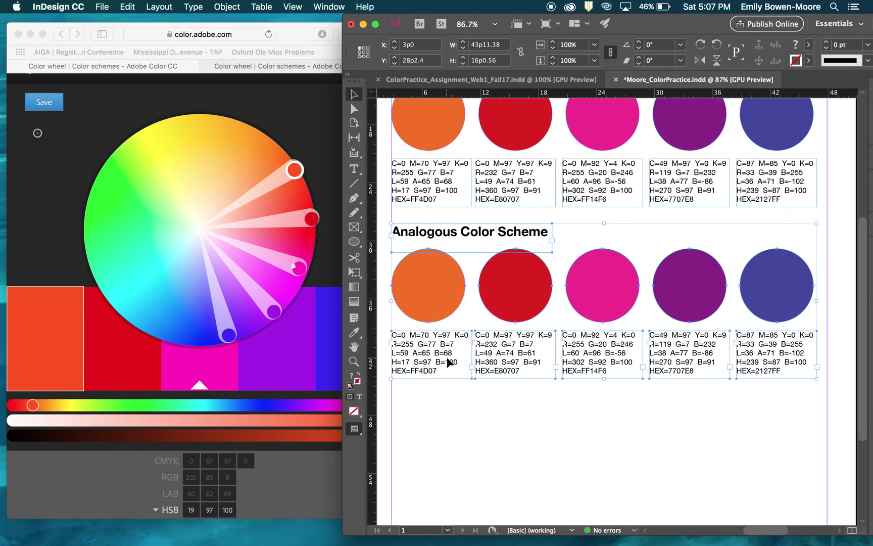
{"action": "scroll", "coordinate": [446, 356], "scroll_direction": "up", "scroll_amount": 1}
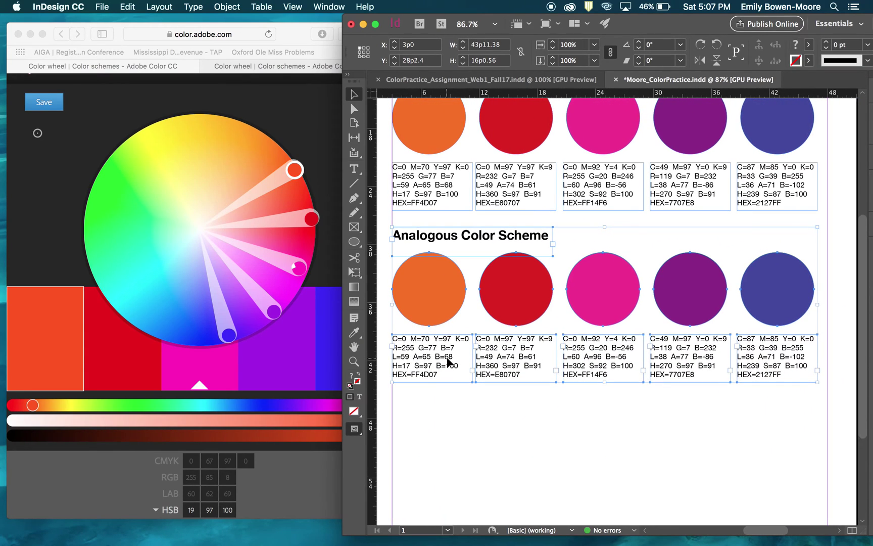
{"action": "double_click", "coordinate": [424, 237]}
{"action": "double_click", "coordinate": [423, 235]}
{"action": "double_click", "coordinate": [423, 235]}
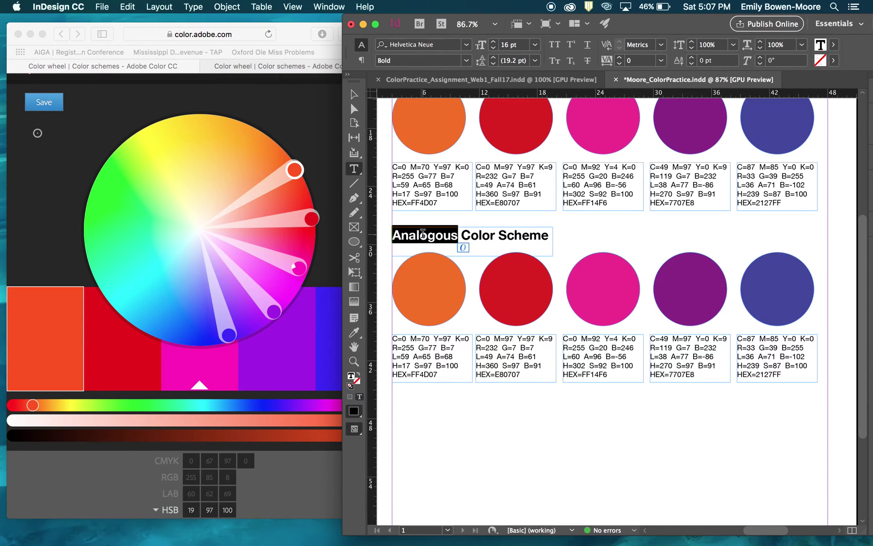
{"action": "type", "text": "Monochromat"}
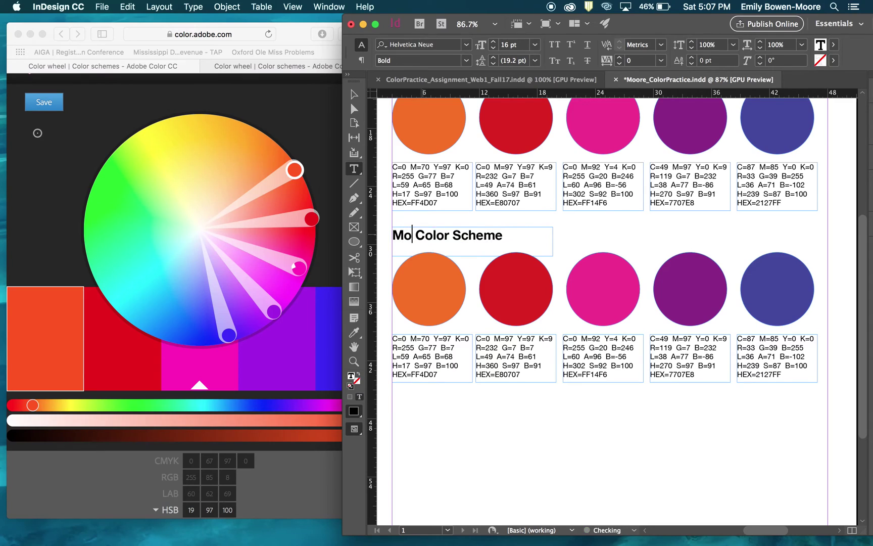
{"action": "type", "text": "ic"}
Widen the Monochromatic Color Scheme heading frame so the title fits on one line
{"action": "left_click", "coordinate": [607, 241]}
{"action": "key", "text": "v"}
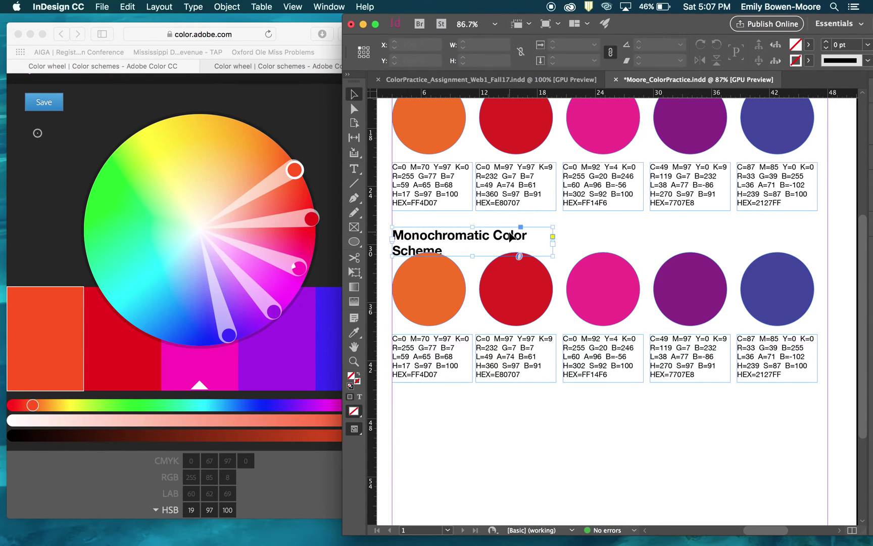
{"action": "left_click", "coordinate": [553, 241]}
{"action": "left_click_drag", "start_coordinate": [553, 240], "coordinate": [593, 241]}
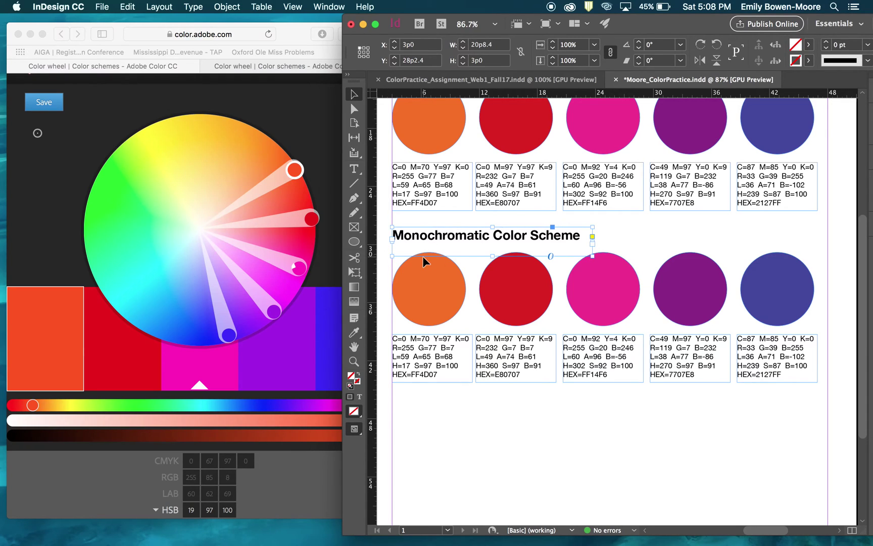
Set the orange and red Monochromatic circles' fill to [None]
{"action": "left_click", "coordinate": [445, 306]}
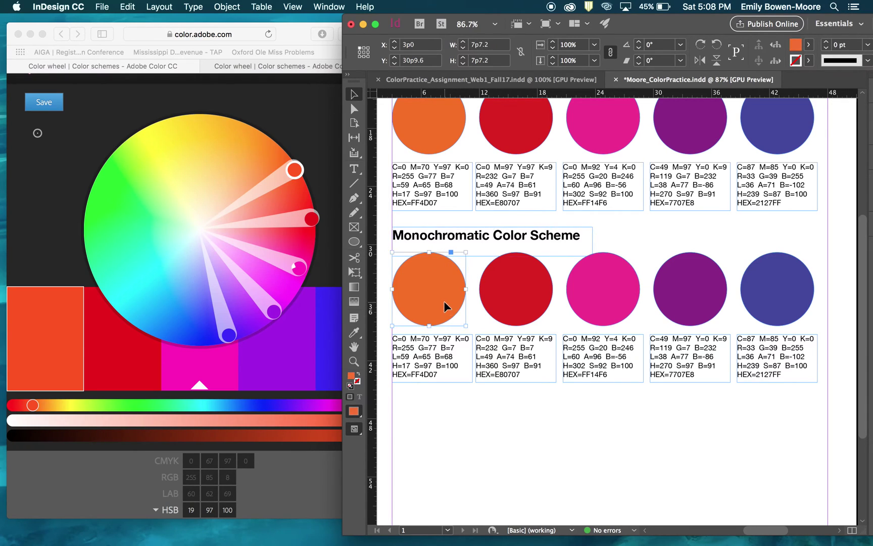
{"action": "left_click", "coordinate": [808, 44]}
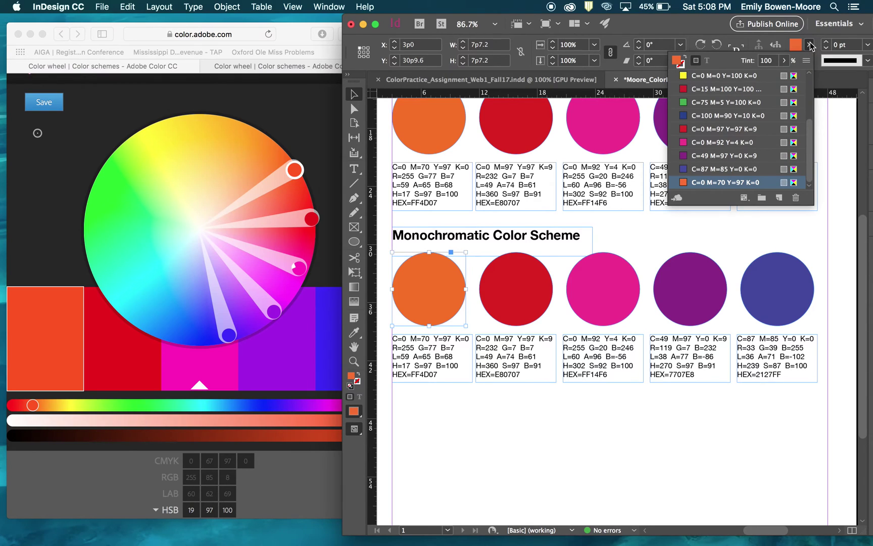
{"action": "scroll", "coordinate": [732, 151], "scroll_direction": "up", "scroll_amount": 5}
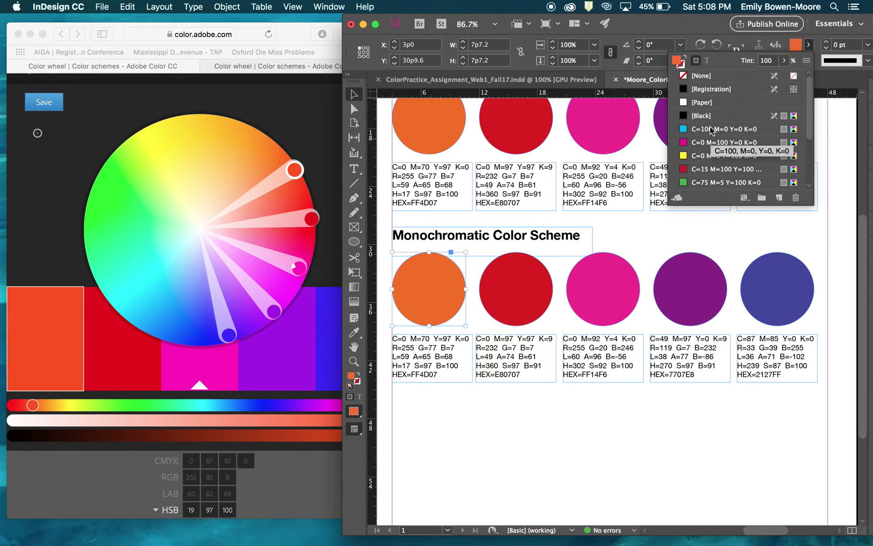
{"action": "left_click", "coordinate": [702, 75]}
{"action": "left_click", "coordinate": [528, 293]}
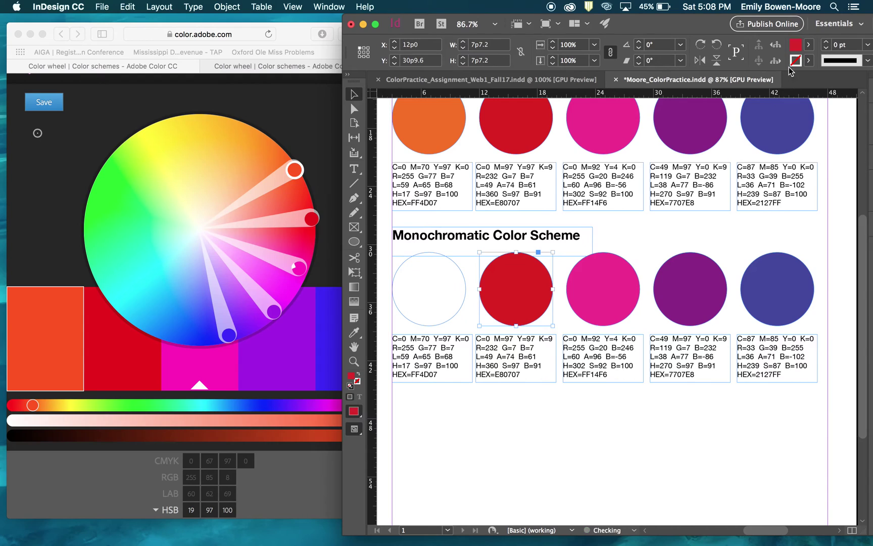
{"action": "left_click", "coordinate": [808, 46]}
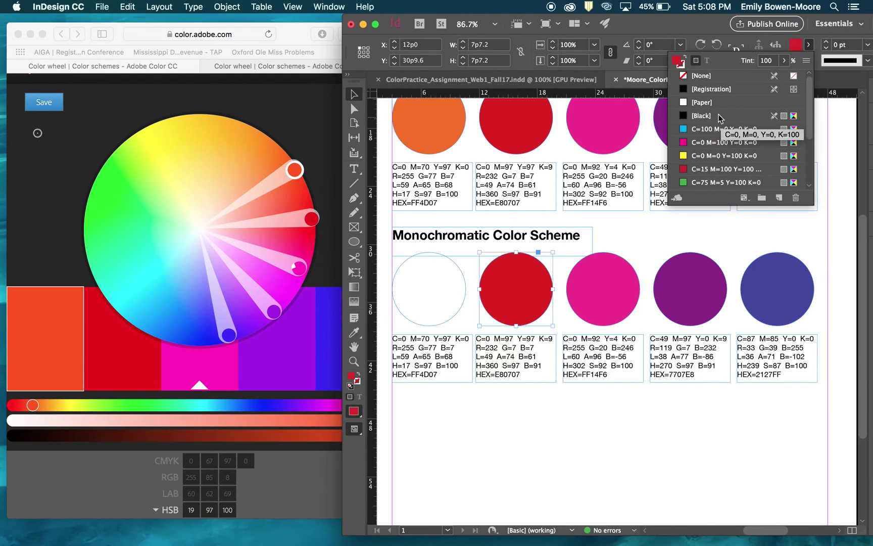
{"action": "left_click", "coordinate": [702, 75]}
Set the pink, purple and blue circles' fill to [None] as well
{"action": "left_click", "coordinate": [631, 290]}
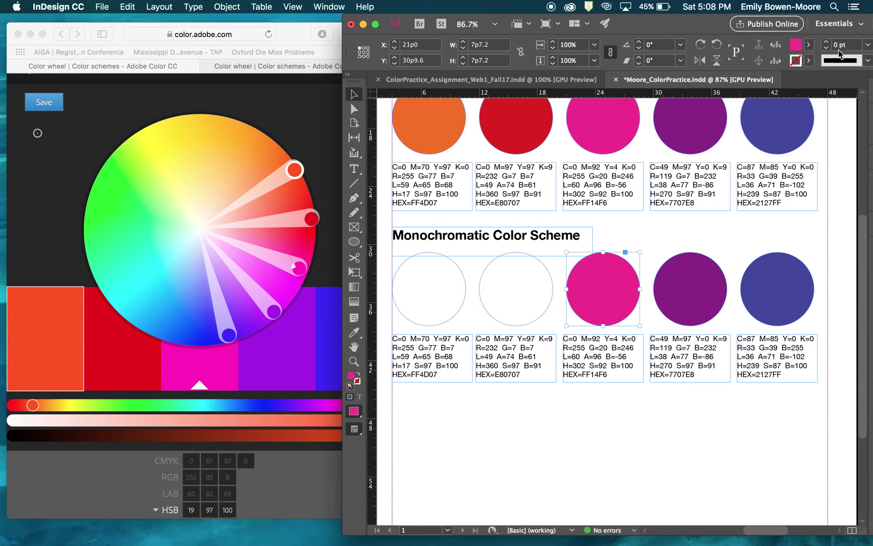
{"action": "left_click", "coordinate": [808, 46]}
{"action": "scroll", "coordinate": [699, 84], "scroll_direction": "up", "scroll_amount": 3}
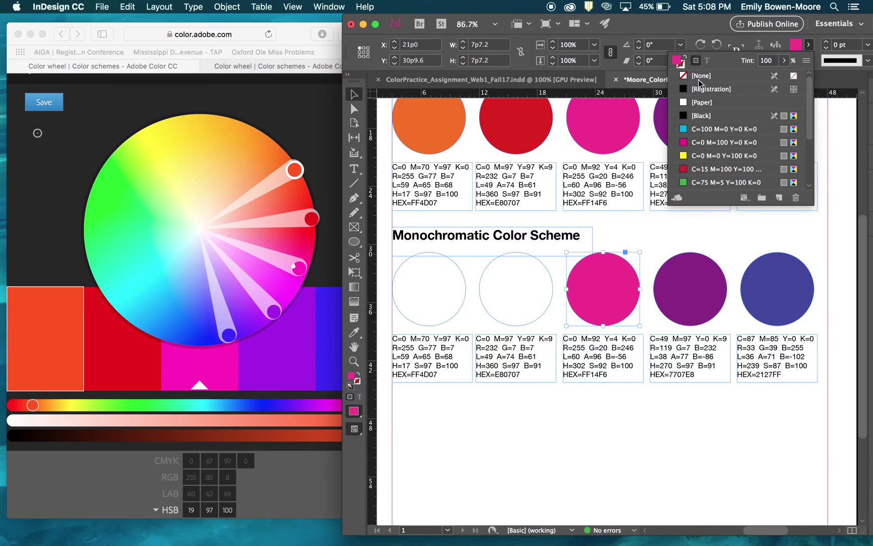
{"action": "left_click", "coordinate": [702, 76]}
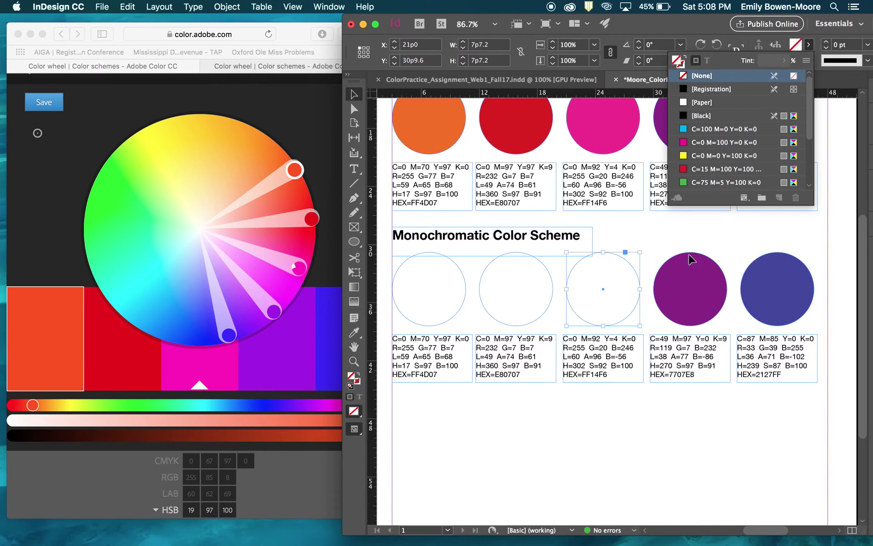
{"action": "left_click", "coordinate": [688, 276]}
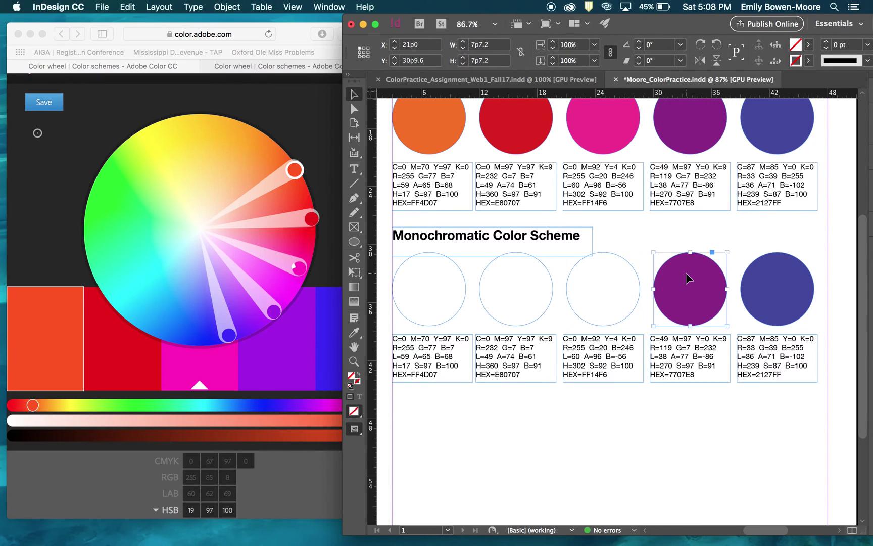
{"action": "left_click", "coordinate": [788, 293], "text": "shift"}
{"action": "left_click", "coordinate": [808, 46]}
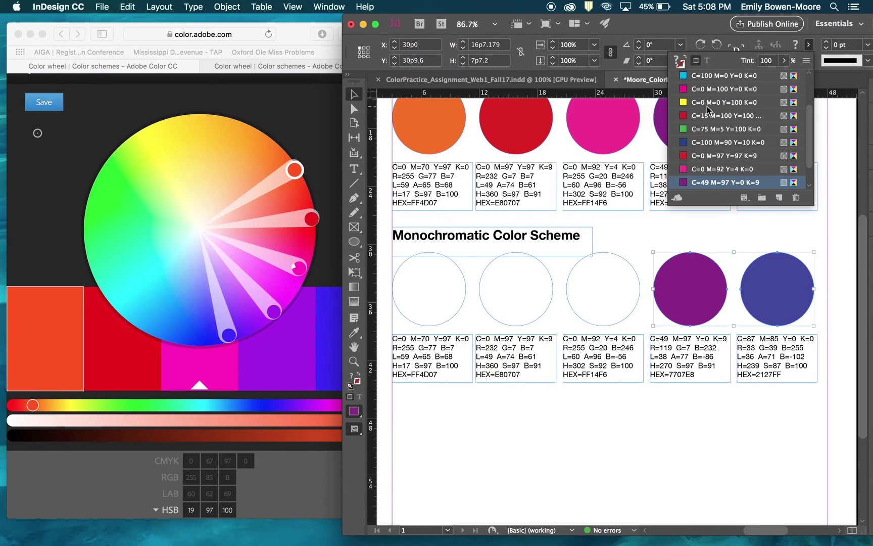
{"action": "scroll", "coordinate": [737, 101], "scroll_direction": "up", "scroll_amount": 3}
{"action": "left_click", "coordinate": [702, 76]}
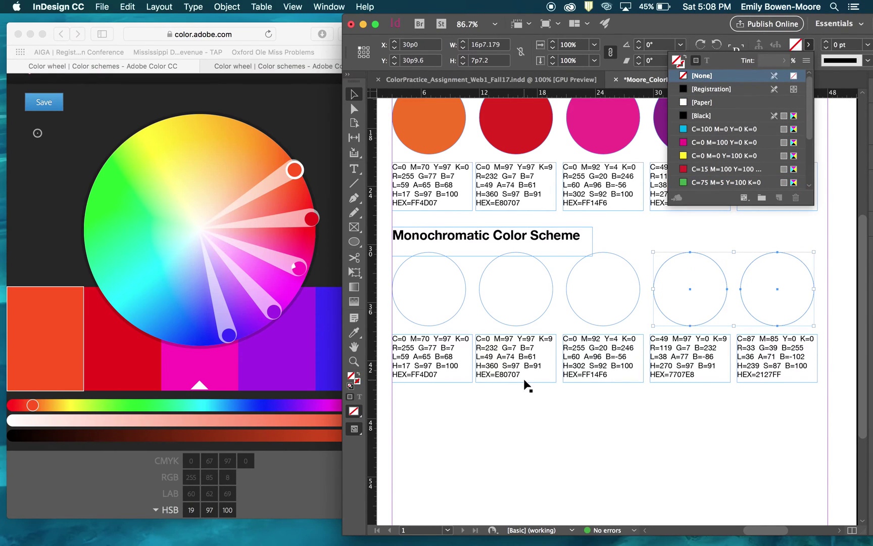
{"action": "double_click", "coordinate": [441, 353]}
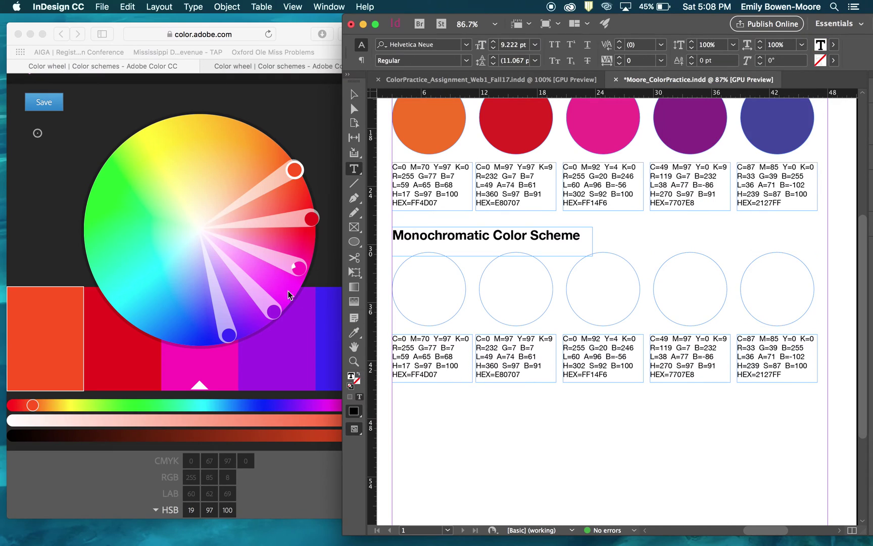
Widen the Adobe Color window and switch its colour rule to Monochromatic
{"action": "left_click", "coordinate": [264, 247]}
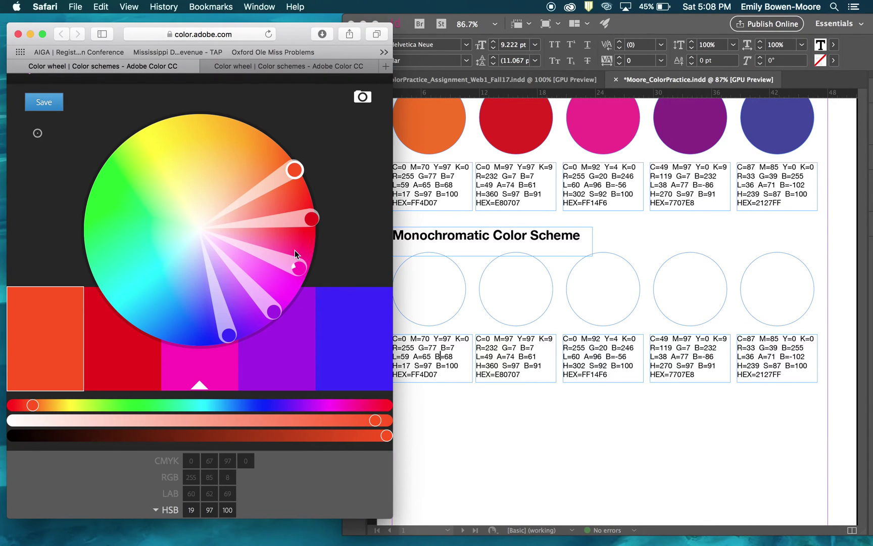
{"action": "scroll", "coordinate": [71, 161], "scroll_direction": "up", "scroll_amount": 1}
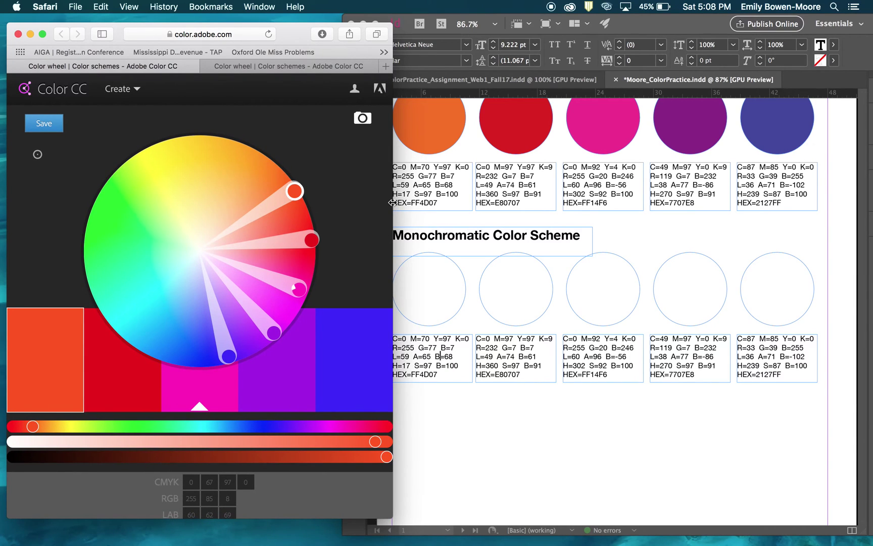
{"action": "left_click_drag", "start_coordinate": [392, 202], "coordinate": [506, 216]}
{"action": "left_click", "coordinate": [86, 190]}
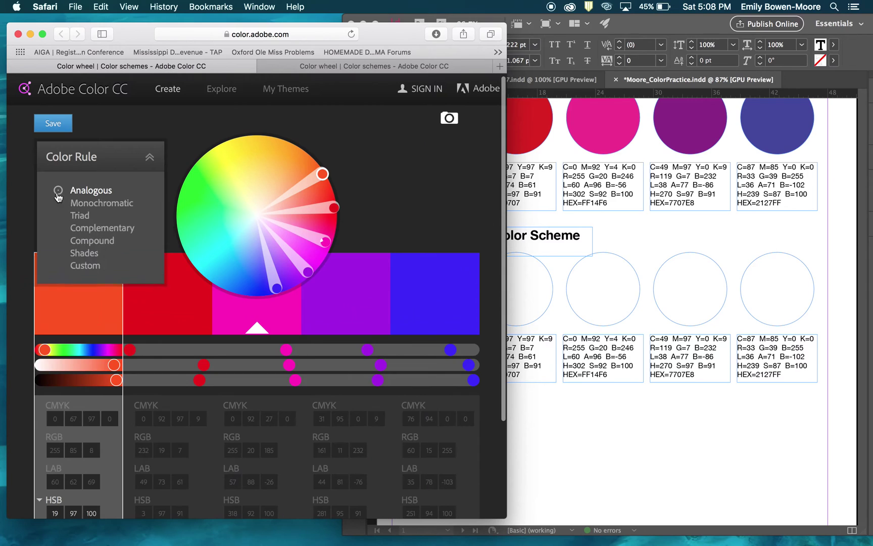
{"action": "left_click", "coordinate": [87, 204]}
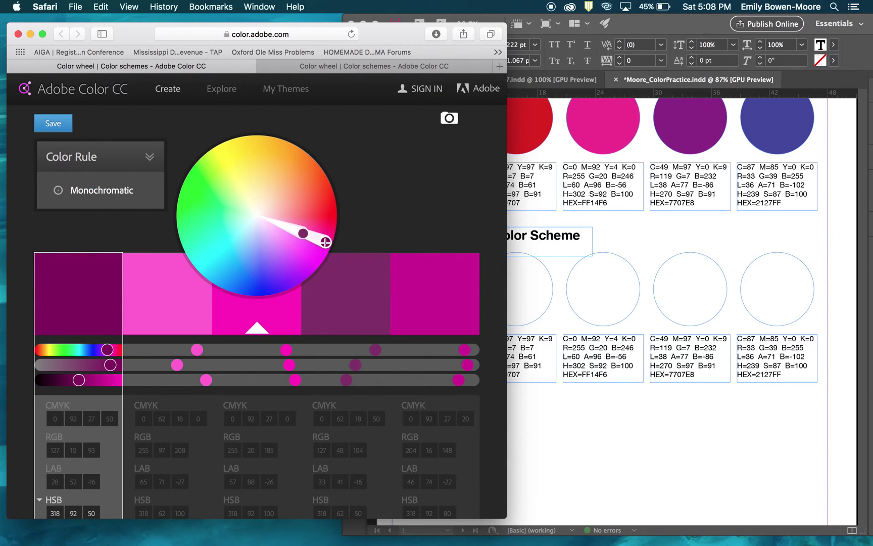
Shift the base hue to violet and select the darkest swatch, HEX 26087F
{"action": "left_click_drag", "start_coordinate": [325, 241], "coordinate": [282, 288]}
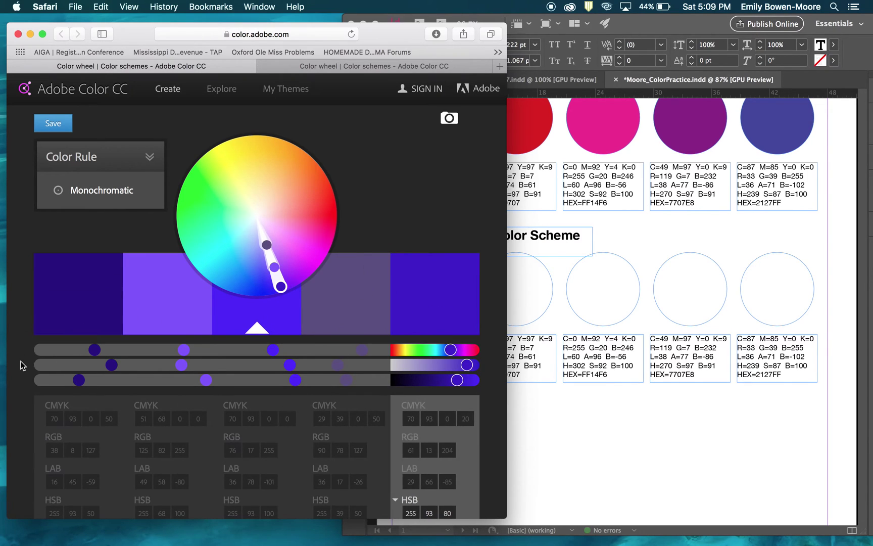
{"action": "left_click", "coordinate": [83, 316]}
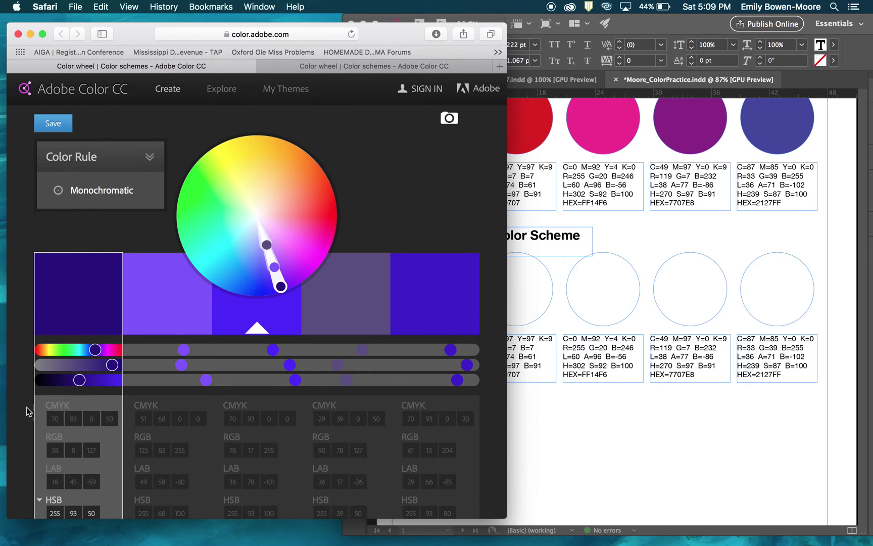
{"action": "scroll", "coordinate": [67, 443], "scroll_direction": "down", "scroll_amount": 3}
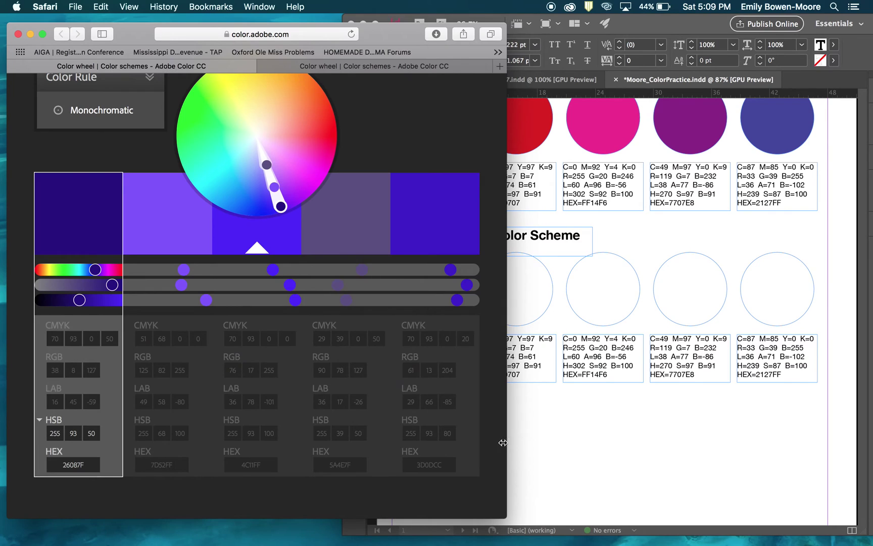
{"action": "left_click_drag", "start_coordinate": [498, 443], "coordinate": [382, 434]}
Change the first code frame's CMYK to 70/93/0/50 and widen the frame to fit
{"action": "left_click", "coordinate": [546, 433]}
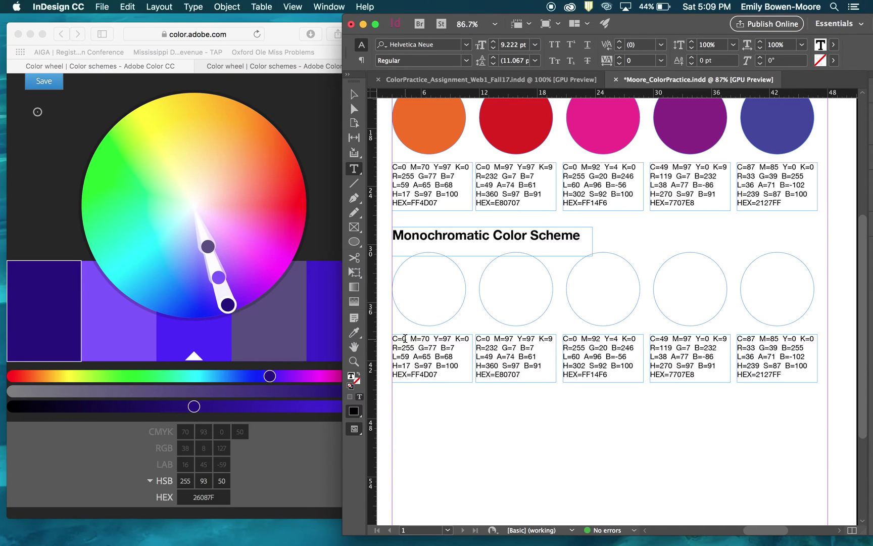
{"action": "double_click", "coordinate": [404, 338]}
{"action": "type", "text": "70"}
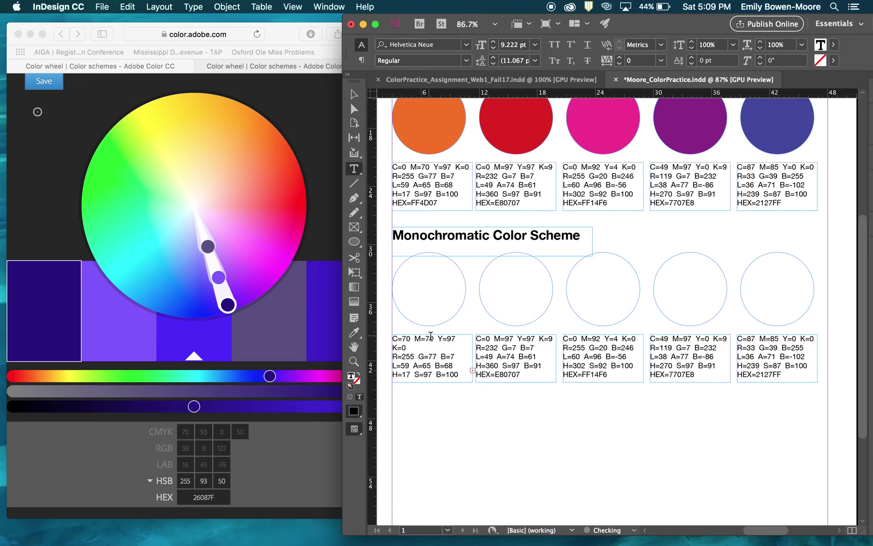
{"action": "double_click", "coordinate": [430, 338]}
{"action": "type", "text": "93"}
{"action": "double_click", "coordinate": [449, 338]}
{"action": "type", "text": "0 K=0"}
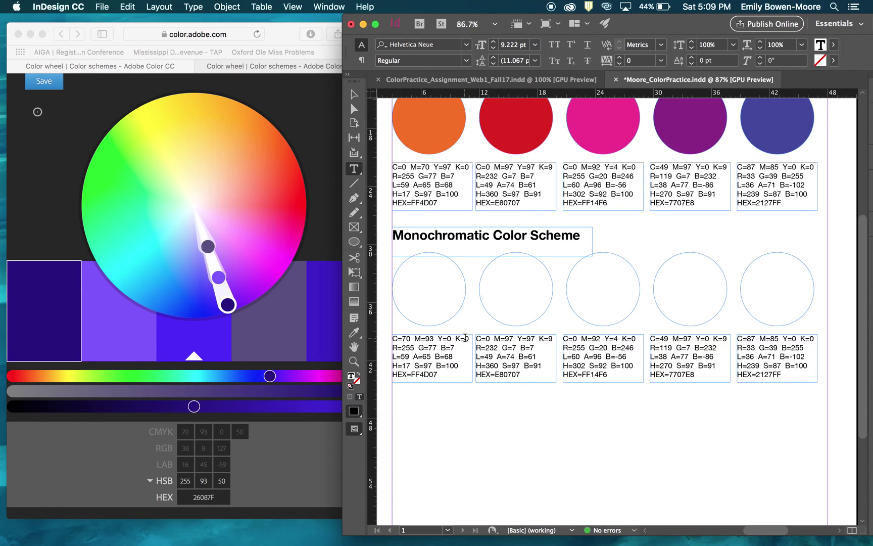
{"action": "double_click", "coordinate": [467, 338]}
{"action": "type", "text": "50"}
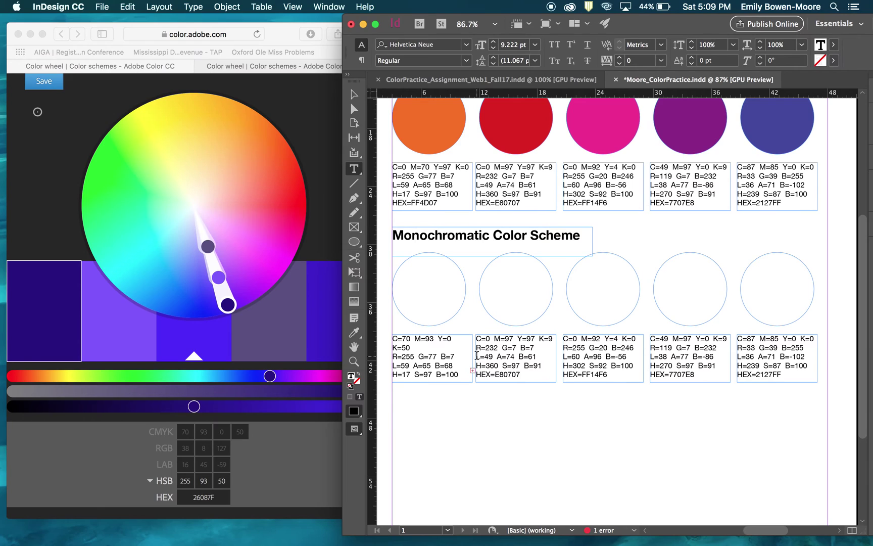
{"action": "key", "text": "Escape"}
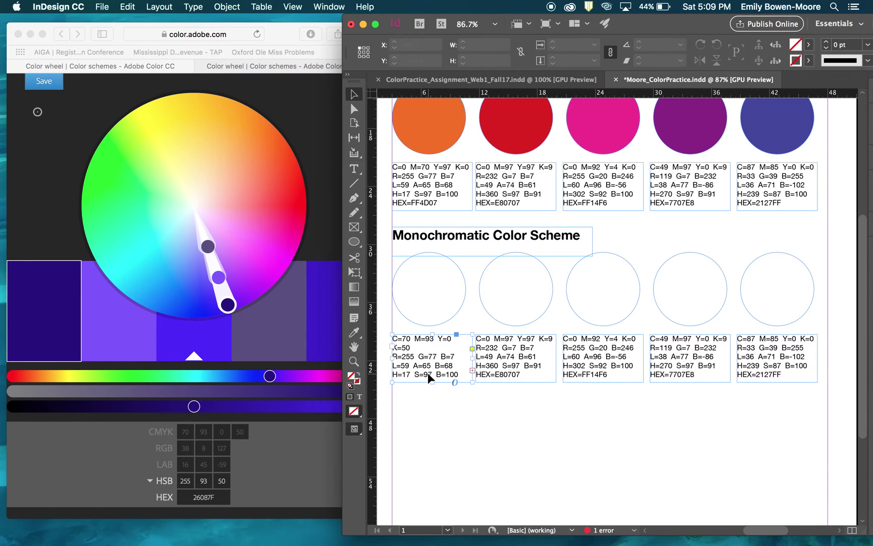
{"action": "left_click_drag", "start_coordinate": [472, 357], "coordinate": [474, 357]}
{"action": "left_click", "coordinate": [433, 306]}
Update the RGB values to 38/8/127 and LAB to 16/45/-59
{"action": "left_click", "coordinate": [437, 323]}
{"action": "double_click", "coordinate": [406, 348]}
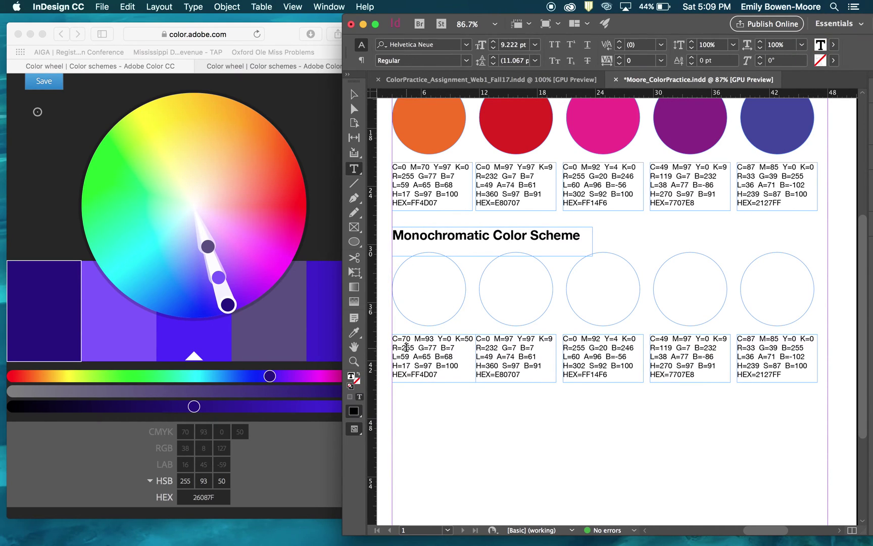
{"action": "double_click", "coordinate": [406, 347]}
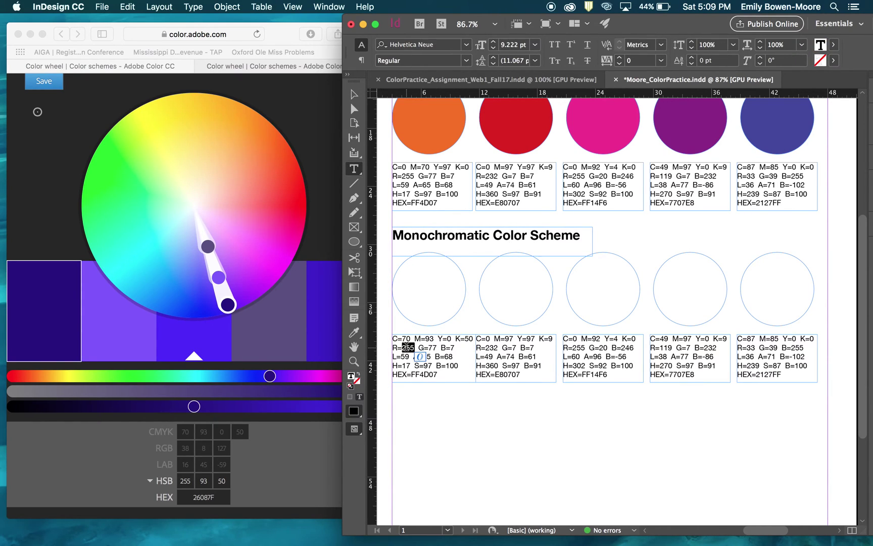
{"action": "type", "text": "38"}
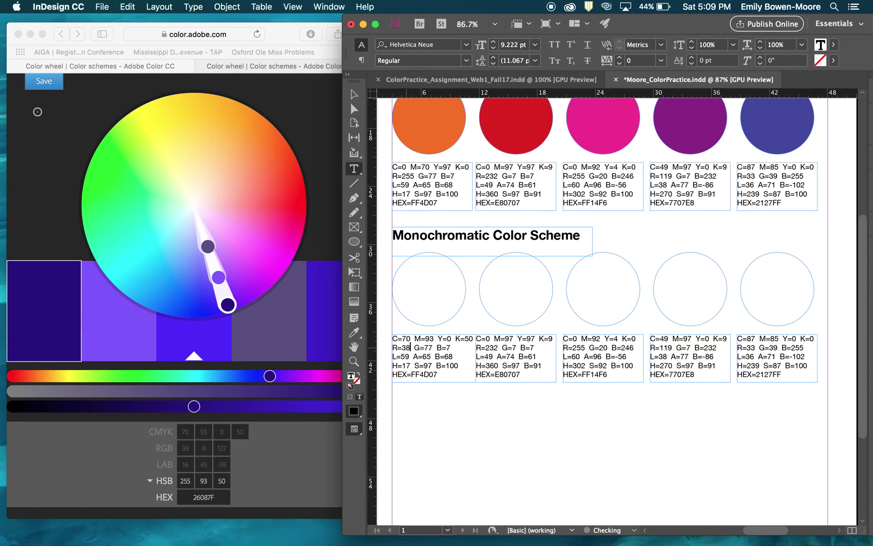
{"action": "double_click", "coordinate": [429, 347]}
{"action": "type", "text": "8"}
{"action": "double_click", "coordinate": [445, 349]}
{"action": "type", "text": "12"}
{"action": "double_click", "coordinate": [405, 357]}
{"action": "type", "text": "16"}
{"action": "double_click", "coordinate": [425, 357]}
{"action": "type", "text": "45"}
{"action": "double_click", "coordinate": [449, 356]}
{"action": "type", "text": "-59"}
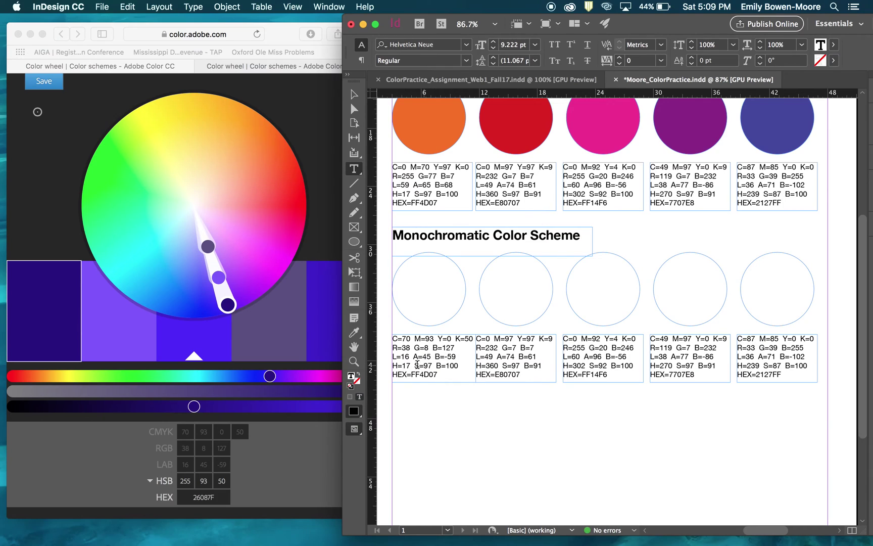
Update HSB to 255/93/50 and the HEX to 26087F
{"action": "double_click", "coordinate": [407, 365]}
{"action": "type", "text": "255"}
{"action": "double_click", "coordinate": [428, 364]}
{"action": "type", "text": "93"}
{"action": "double_click", "coordinate": [459, 365]}
{"action": "type", "text": "5"}
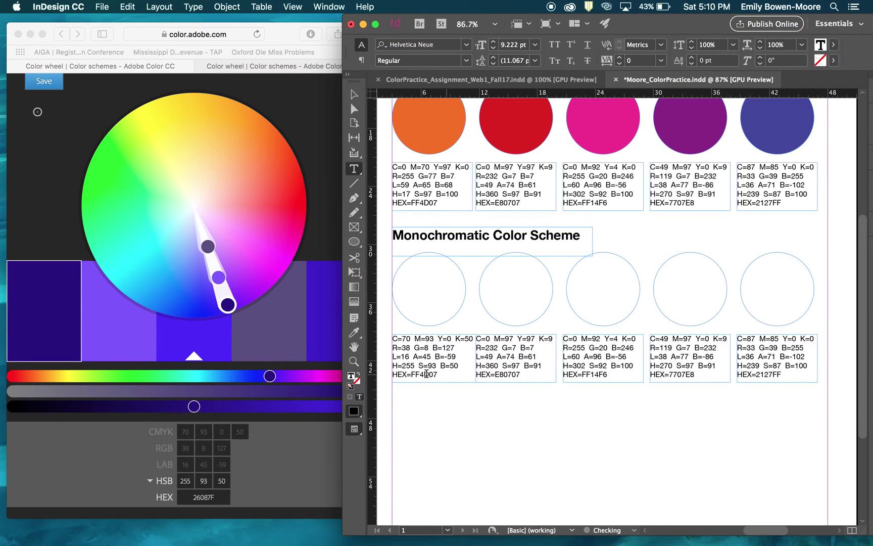
{"action": "double_click", "coordinate": [417, 375]}
{"action": "type", "text": "26087F"}
Open the Color Picker for the first Monochromatic circle's fill, clear of Adobe Color's values
{"action": "key", "text": "Escape"}
{"action": "left_click", "coordinate": [456, 413]}
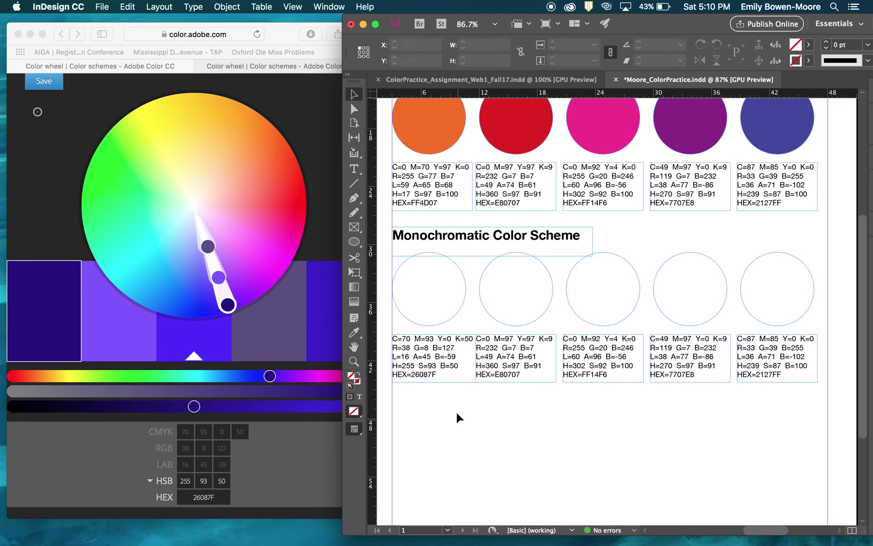
{"action": "left_click", "coordinate": [452, 318]}
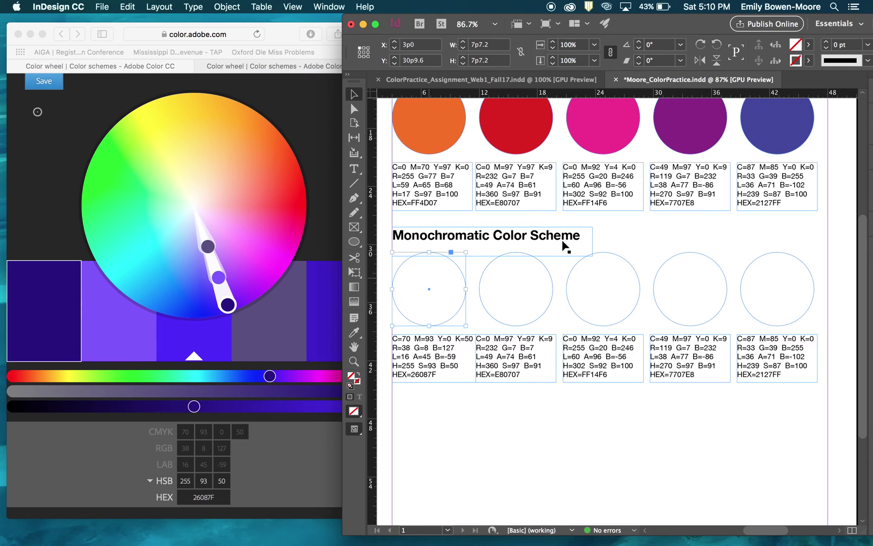
{"action": "left_click", "coordinate": [808, 44]}
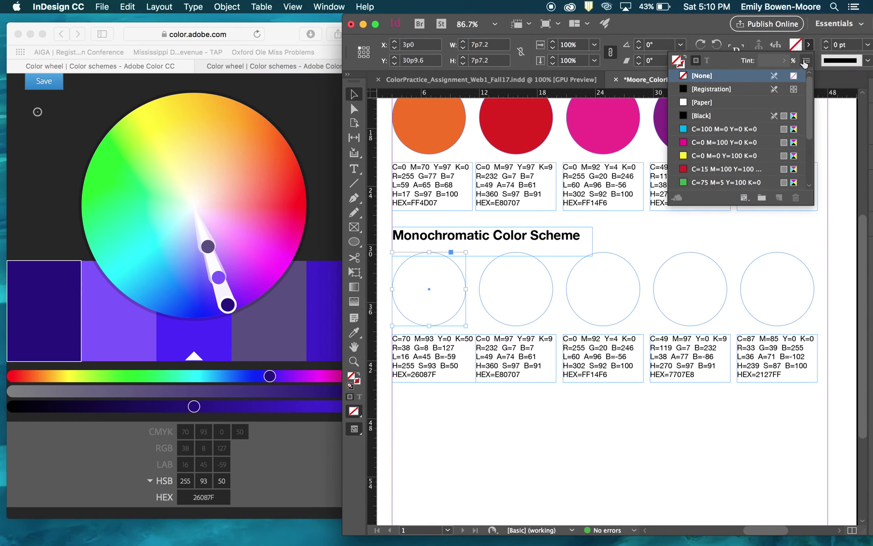
{"action": "double_click", "coordinate": [795, 46]}
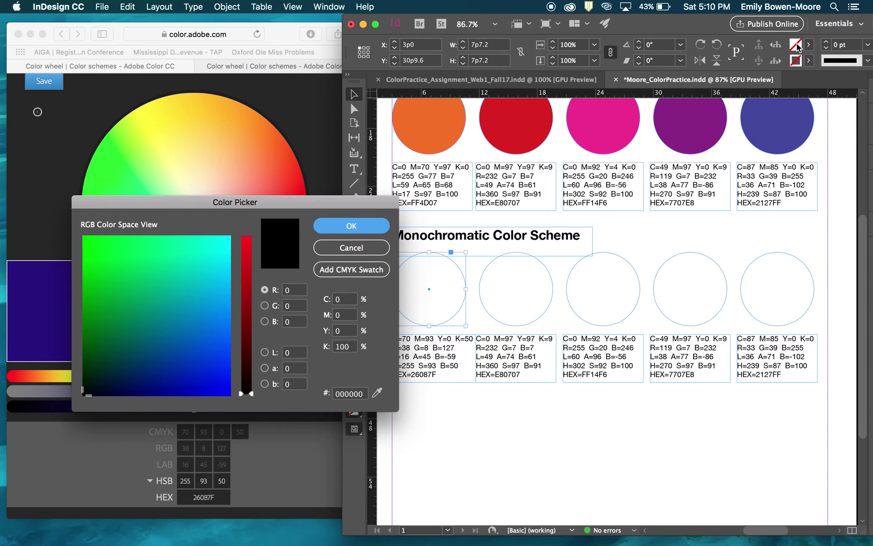
{"action": "left_click_drag", "start_coordinate": [306, 197], "coordinate": [264, 110]}
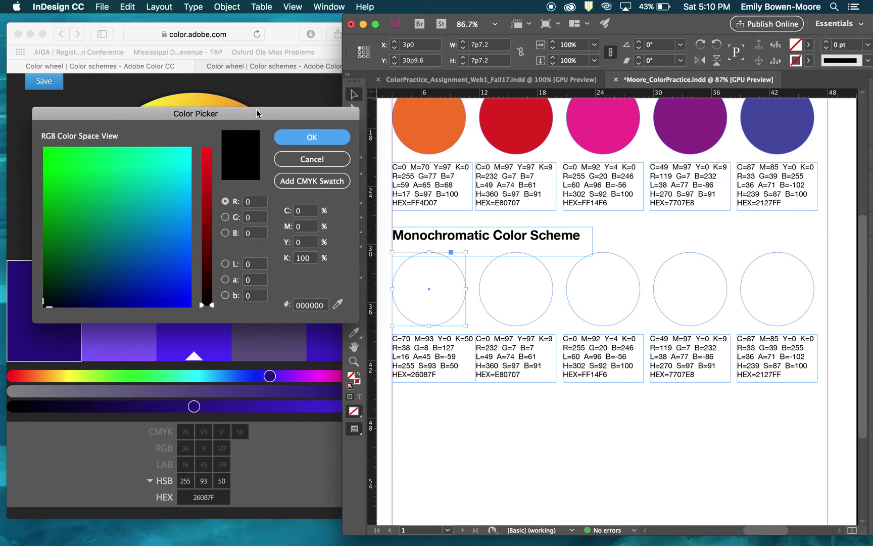
{"action": "left_click_drag", "start_coordinate": [256, 113], "coordinate": [717, 198]}
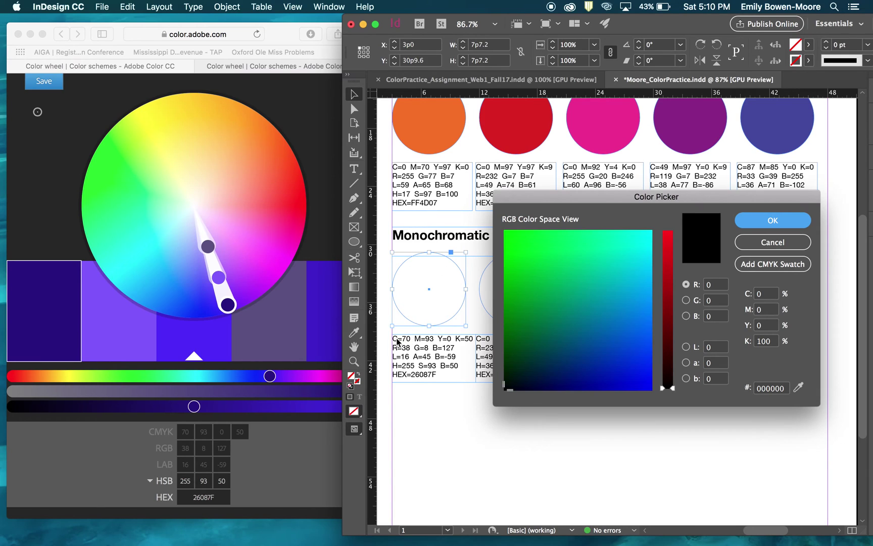
Enter C 70, M 93, Y 0, K 50 so the circle fills dark purple
{"action": "left_click", "coordinate": [770, 293]}
{"action": "type", "text": "70"}
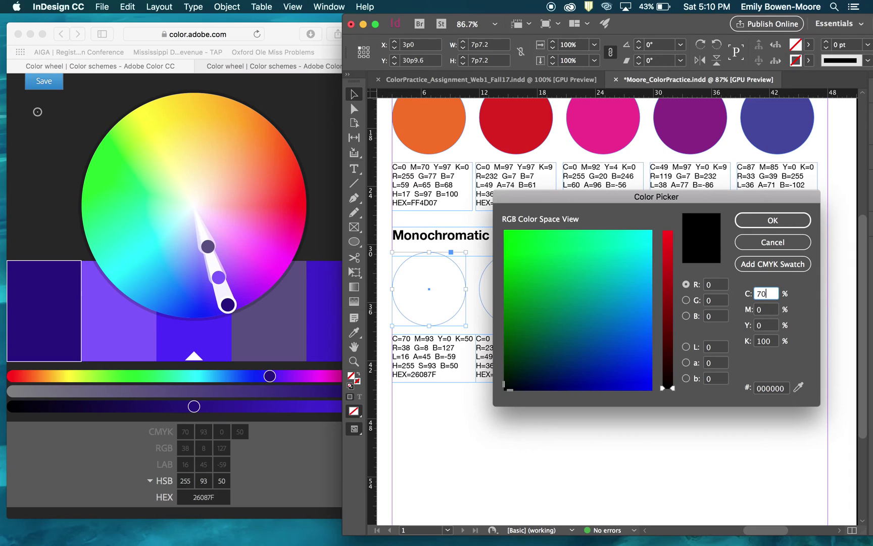
{"action": "left_click", "coordinate": [776, 310]}
{"action": "type", "text": "93"}
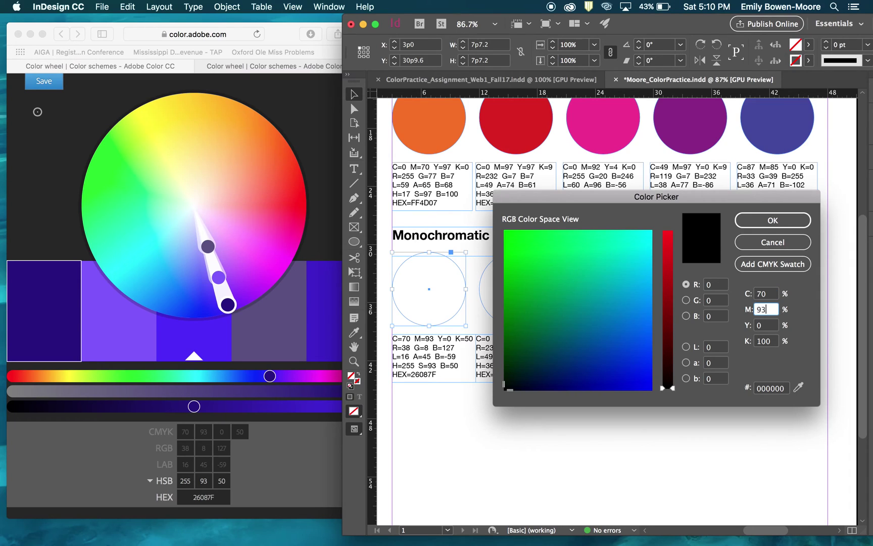
{"action": "left_click", "coordinate": [764, 339]}
{"action": "type", "text": "50"}
{"action": "left_click", "coordinate": [768, 263]}
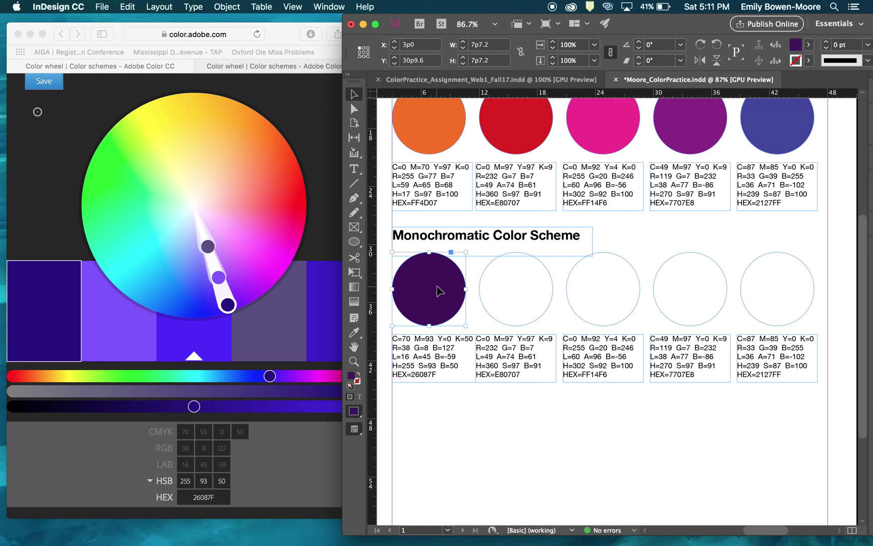
Show the second violet swatch's values (HEX 7D52FF) in Adobe Color, then return to the InDesign page
{"action": "left_click", "coordinate": [519, 337]}
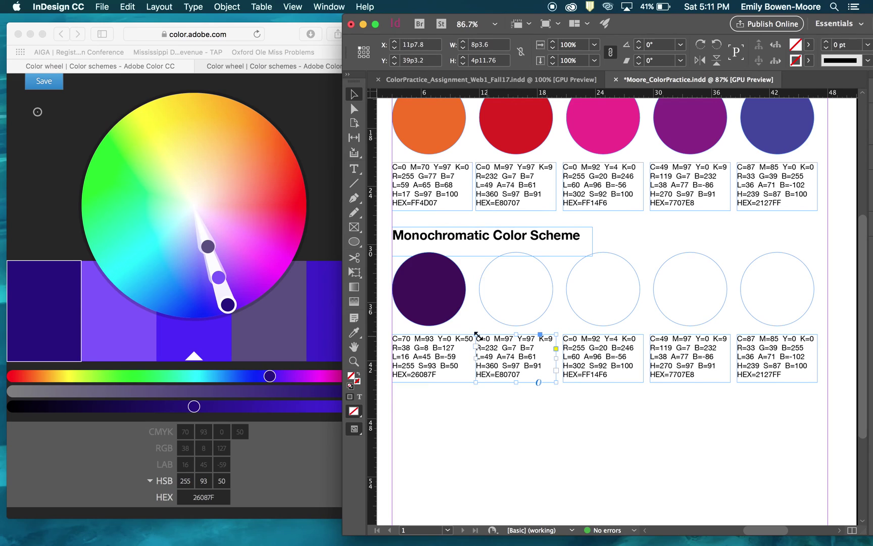
{"action": "left_click", "coordinate": [138, 321]}
{"action": "left_click", "coordinate": [129, 321]}
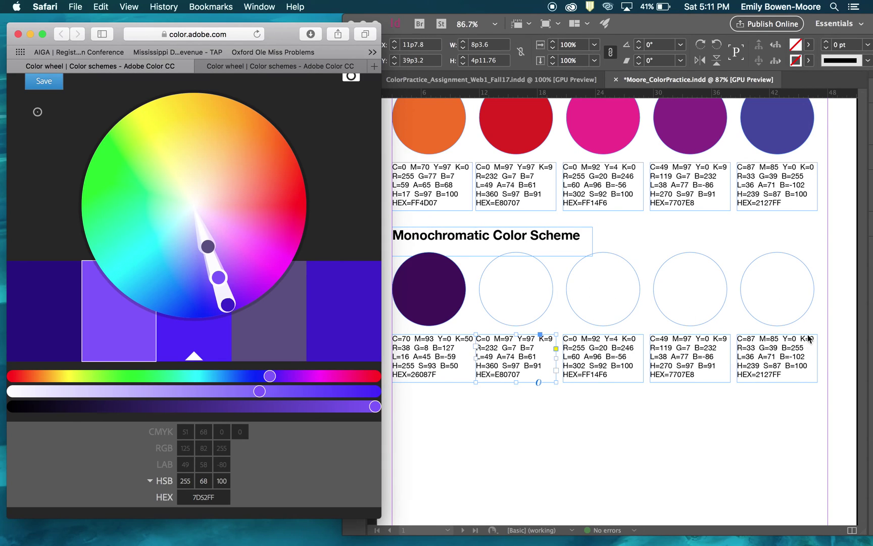
{"action": "left_click", "coordinate": [453, 403]}
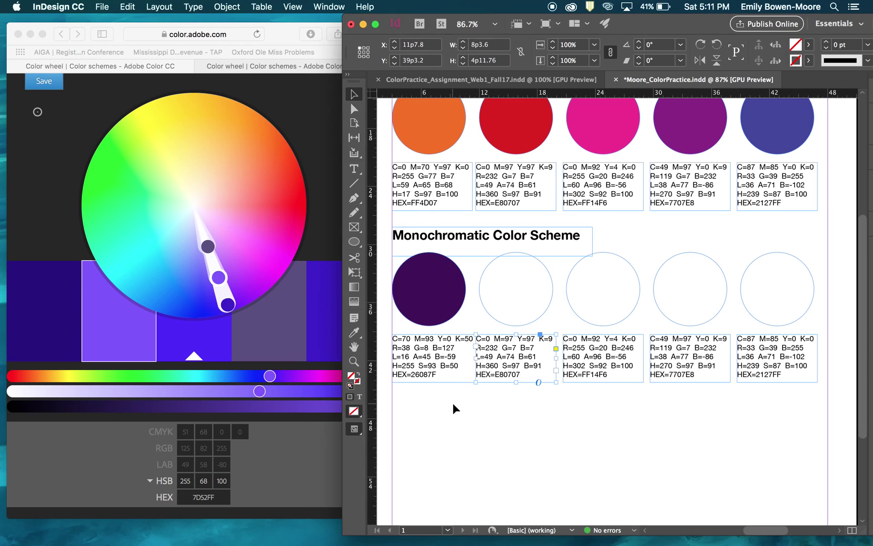
{"action": "scroll", "coordinate": [452, 402], "scroll_direction": "down", "scroll_amount": 3}
{"action": "scroll", "coordinate": [452, 402], "scroll_direction": "up", "scroll_amount": 10}
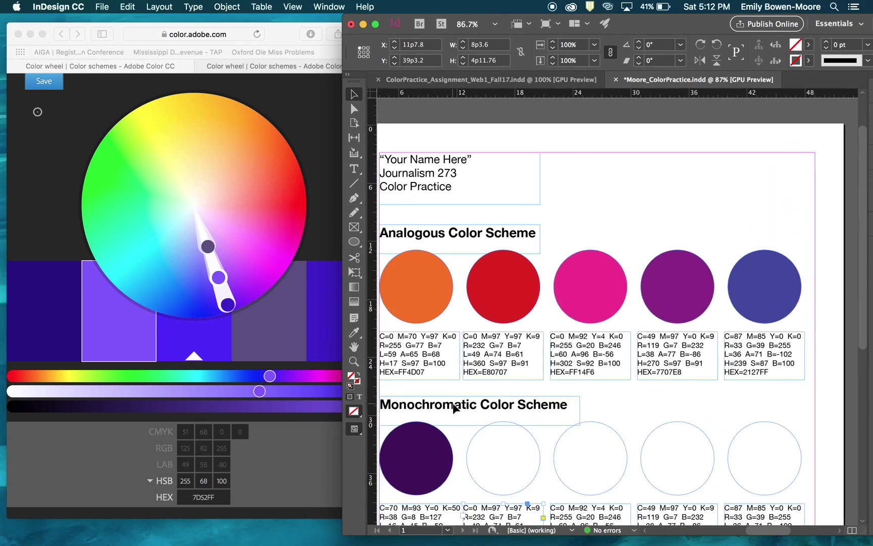
{"action": "scroll", "coordinate": [453, 404], "scroll_direction": "down", "scroll_amount": 7}
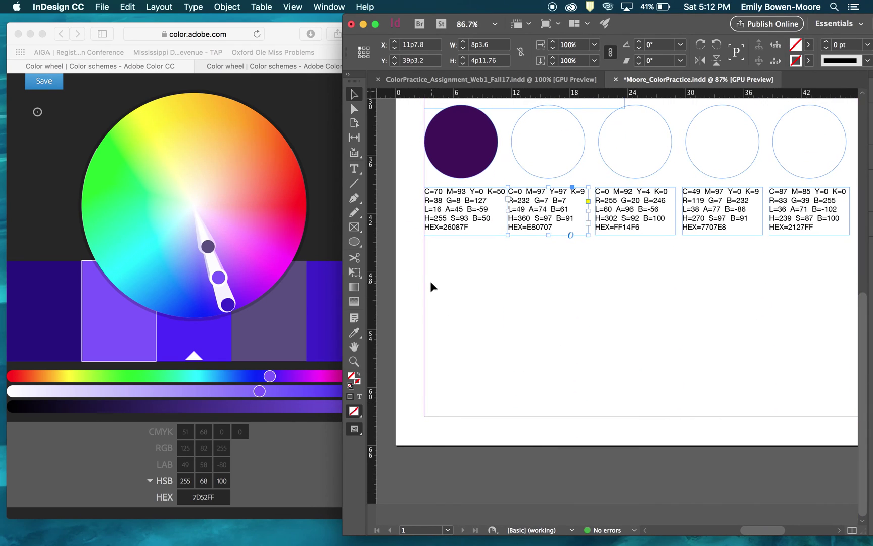
{"action": "scroll", "coordinate": [515, 339], "scroll_direction": "up", "scroll_amount": 4}
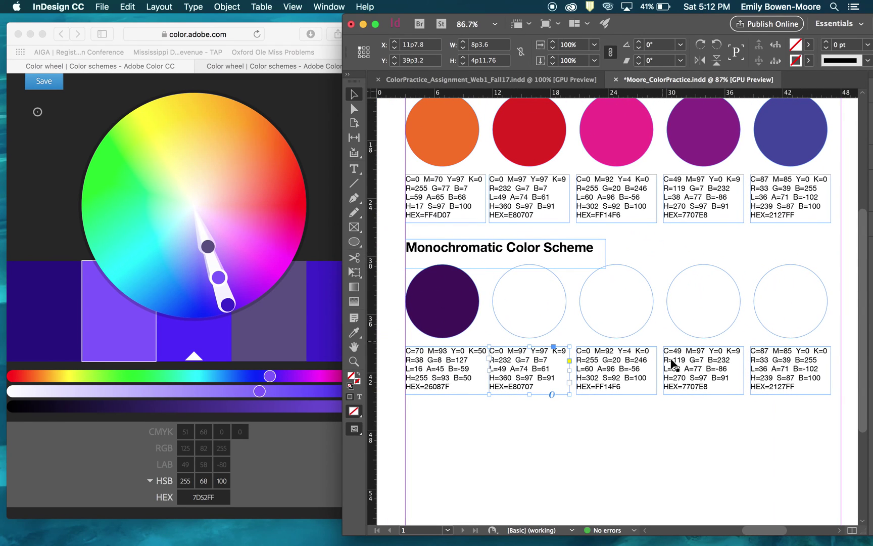
{"action": "scroll", "coordinate": [459, 455], "scroll_direction": "up", "scroll_amount": 3}
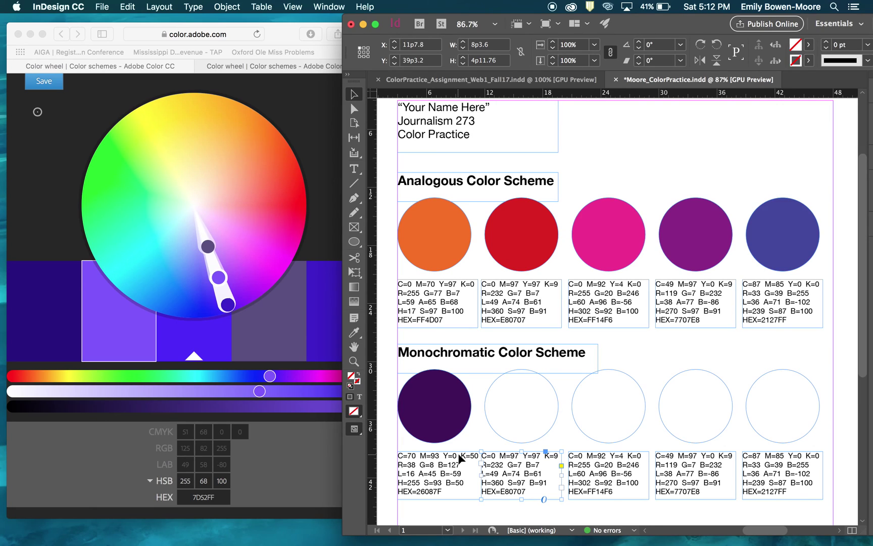
{"action": "scroll", "coordinate": [459, 458], "scroll_direction": "down", "scroll_amount": 5}
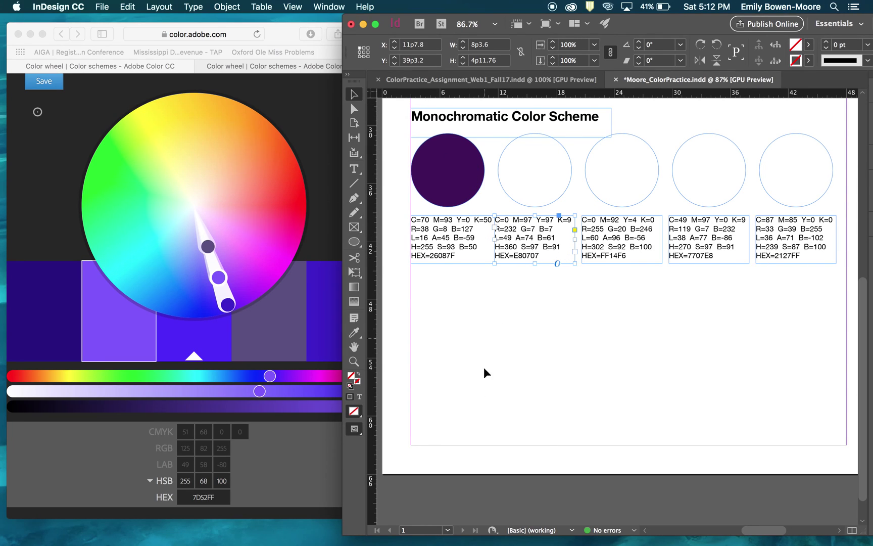
{"action": "left_click", "coordinate": [458, 185]}
{"action": "left_click", "coordinate": [532, 182]}
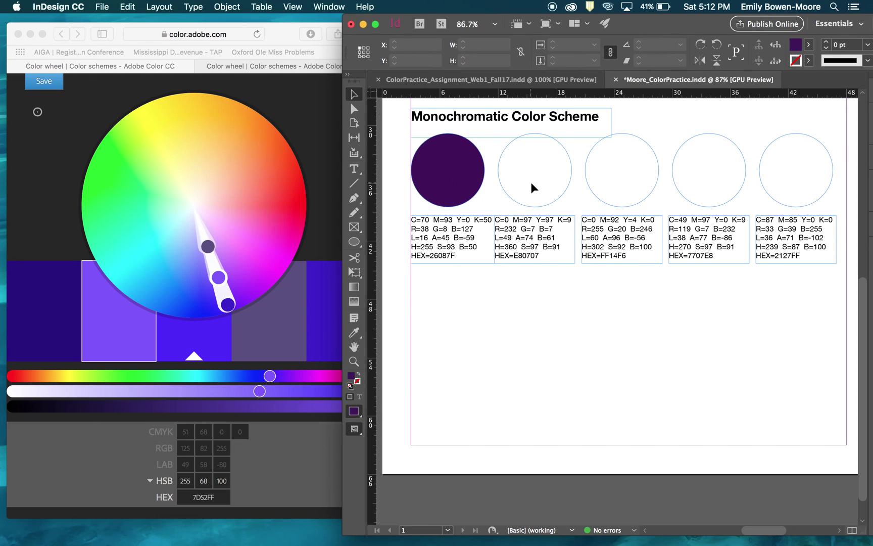
{"action": "left_click", "coordinate": [650, 192]}
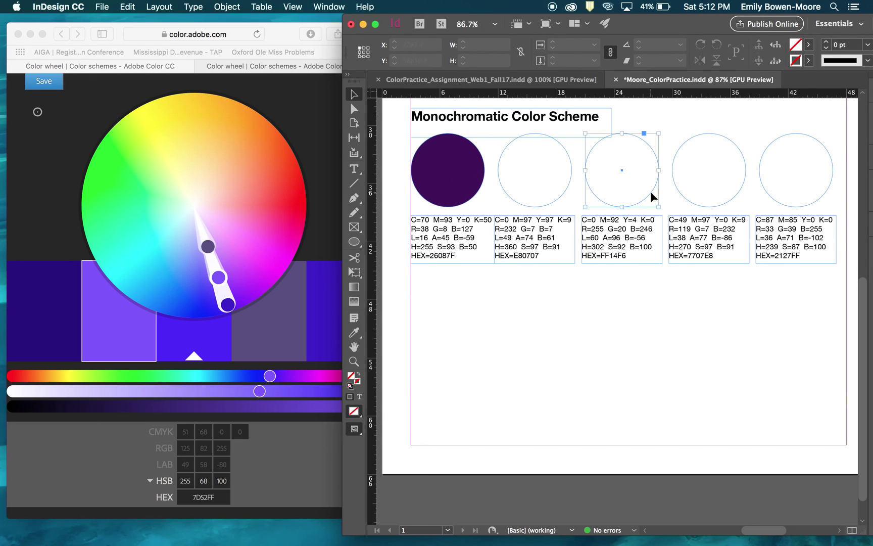
{"action": "left_click", "coordinate": [466, 274]}
{"action": "scroll", "coordinate": [465, 275], "scroll_direction": "up", "scroll_amount": 10}
{"action": "scroll", "coordinate": [465, 278], "scroll_direction": "left", "scroll_amount": 2}
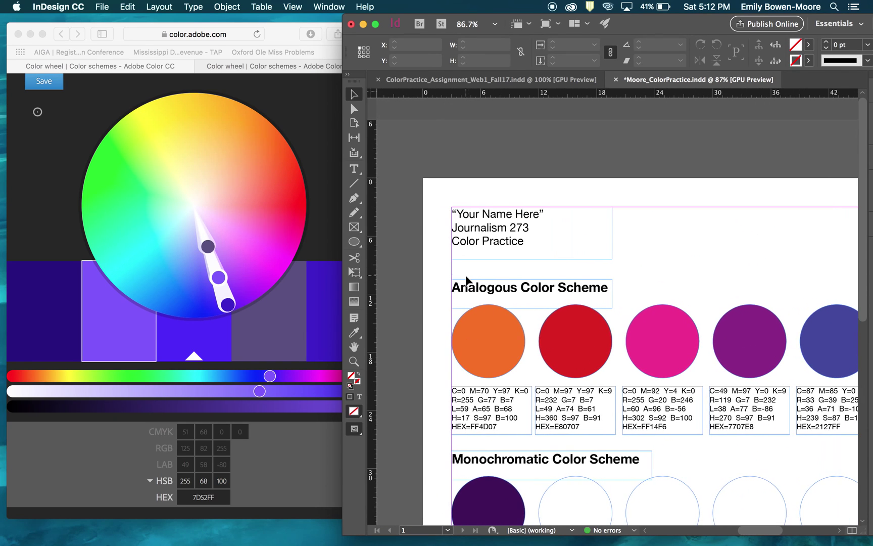
{"action": "scroll", "coordinate": [466, 278], "scroll_direction": "down", "scroll_amount": 5}
{"action": "scroll", "coordinate": [465, 275], "scroll_direction": "up", "scroll_amount": 3}
{"action": "scroll", "coordinate": [466, 274], "scroll_direction": "right", "scroll_amount": 1}
{"action": "scroll", "coordinate": [465, 275], "scroll_direction": "down", "scroll_amount": 8}
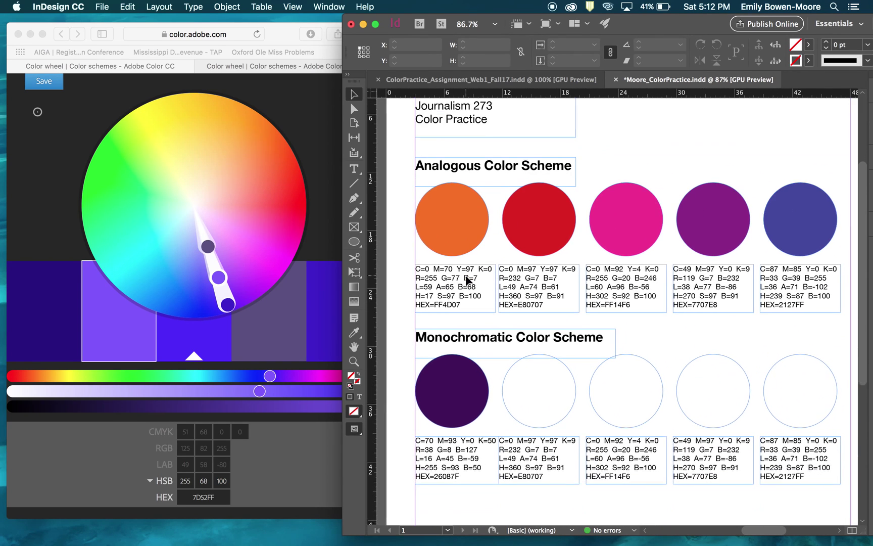
{"action": "scroll", "coordinate": [466, 275], "scroll_direction": "left", "scroll_amount": 2}
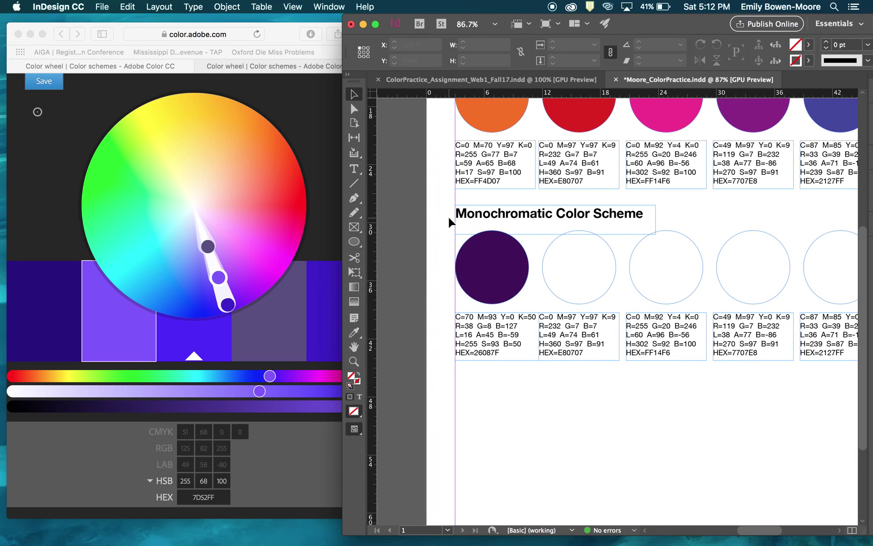
{"action": "scroll", "coordinate": [499, 227], "scroll_direction": "up", "scroll_amount": 3}
{"action": "scroll", "coordinate": [499, 227], "scroll_direction": "right", "scroll_amount": 1}
{"action": "scroll", "coordinate": [499, 228], "scroll_direction": "up", "scroll_amount": 4}
{"action": "scroll", "coordinate": [499, 228], "scroll_direction": "right", "scroll_amount": 1}
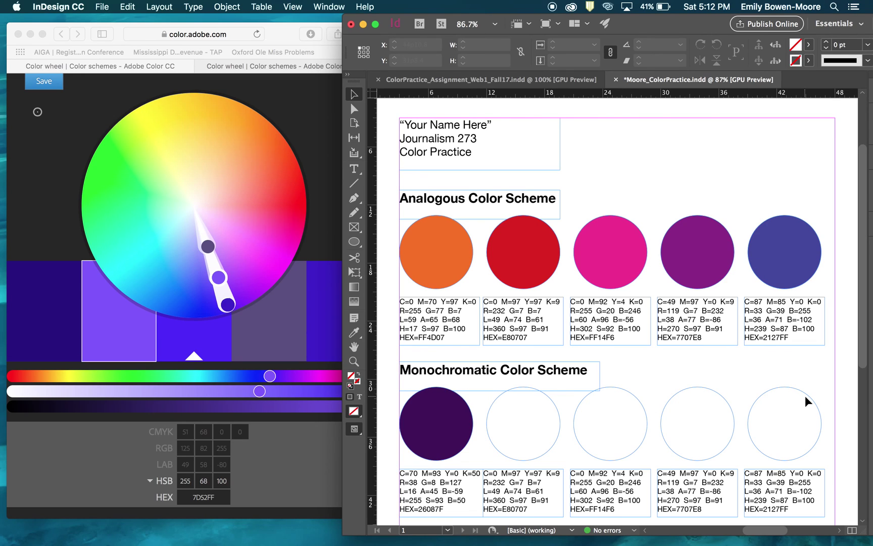
{"action": "scroll", "coordinate": [805, 396], "scroll_direction": "down", "scroll_amount": 10}
{"action": "scroll", "coordinate": [804, 395], "scroll_direction": "left", "scroll_amount": 2}
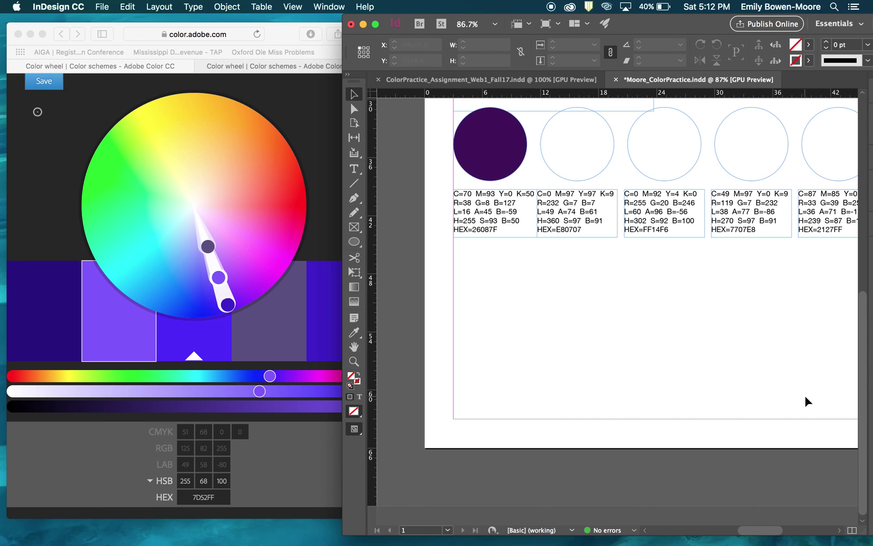
{"action": "scroll", "coordinate": [806, 400], "scroll_direction": "up", "scroll_amount": 10}
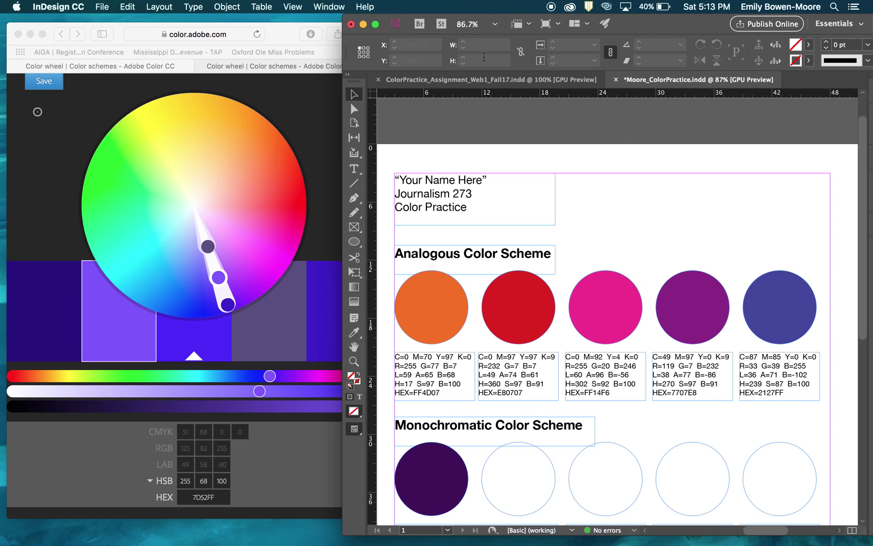
Bring the Adobe Color page, showing HEX 7D52FF, in front of InDesign
{"action": "left_click", "coordinate": [281, 34]}
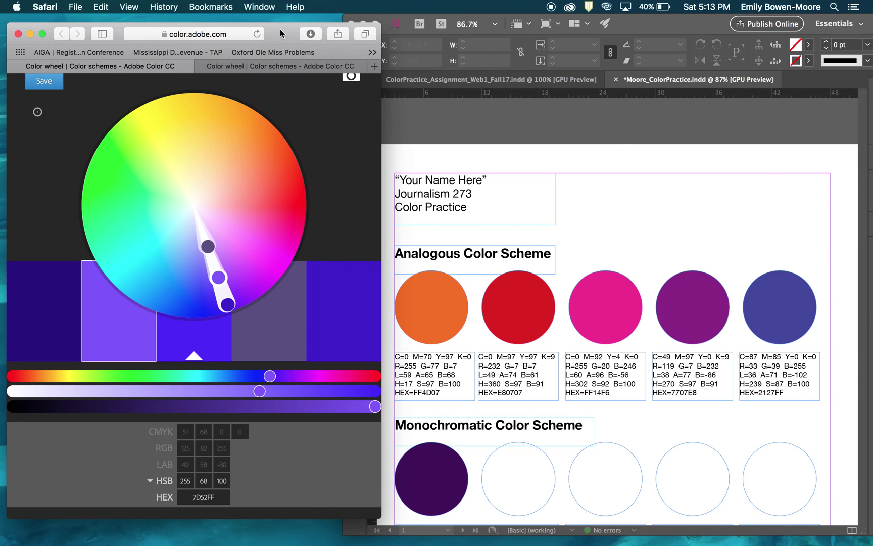